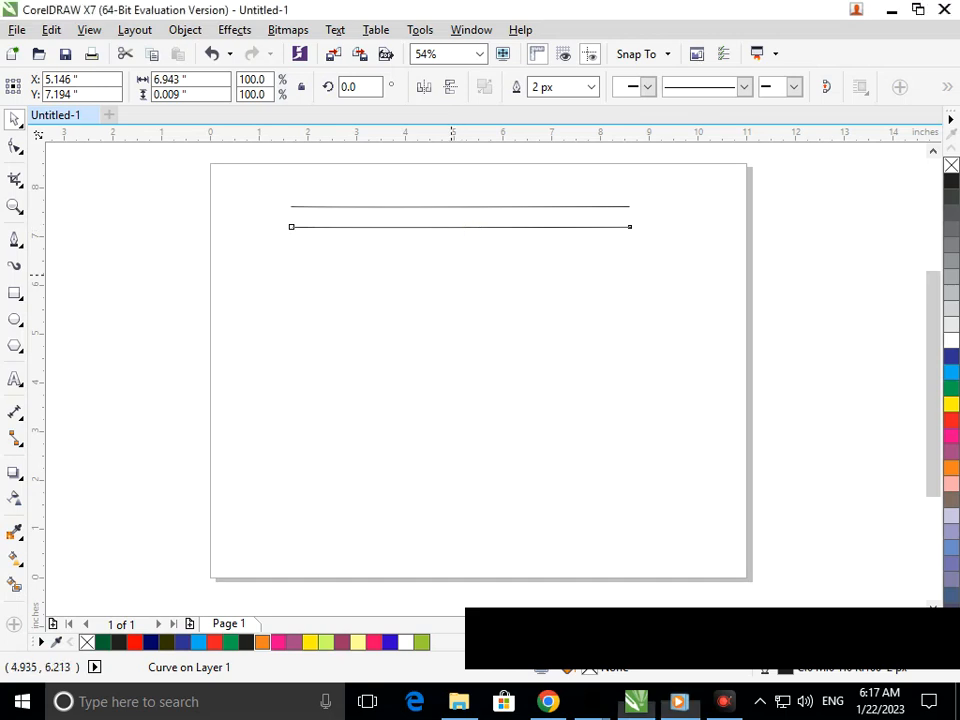
Duplicate the horizontal line below itself and repeat the duplication to build nine lines about 0.34 inches apart
left_click_drag(459, 206, 458, 239)
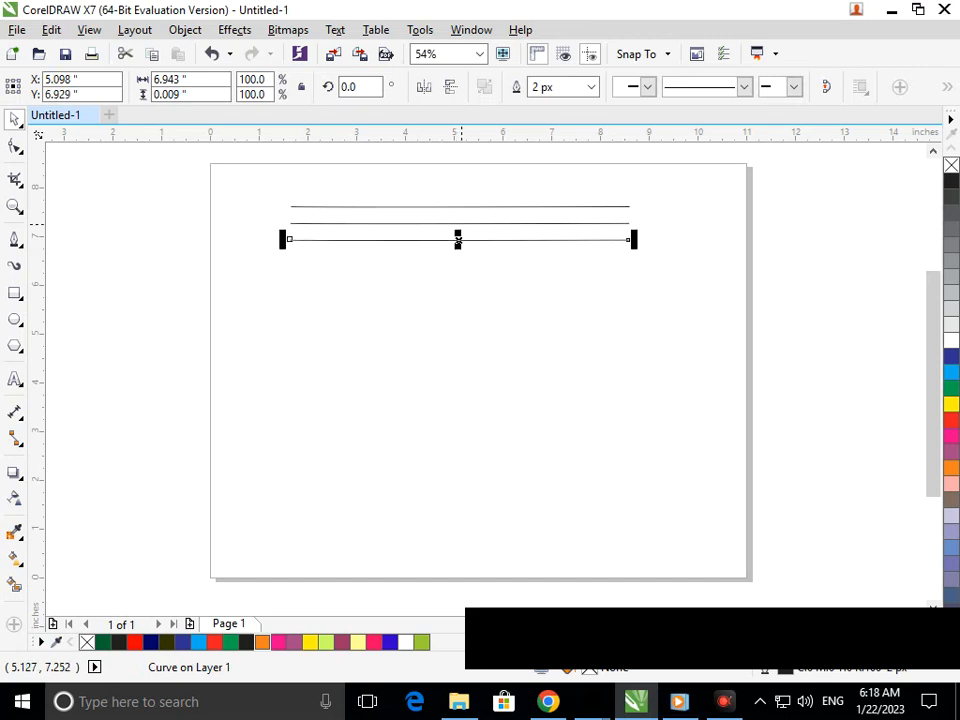
key("ctrl+r")
key("ctrl+r")
key("ctrl+r")
key("ctrl+r")
key("ctrl+r")
key("ctrl+r")
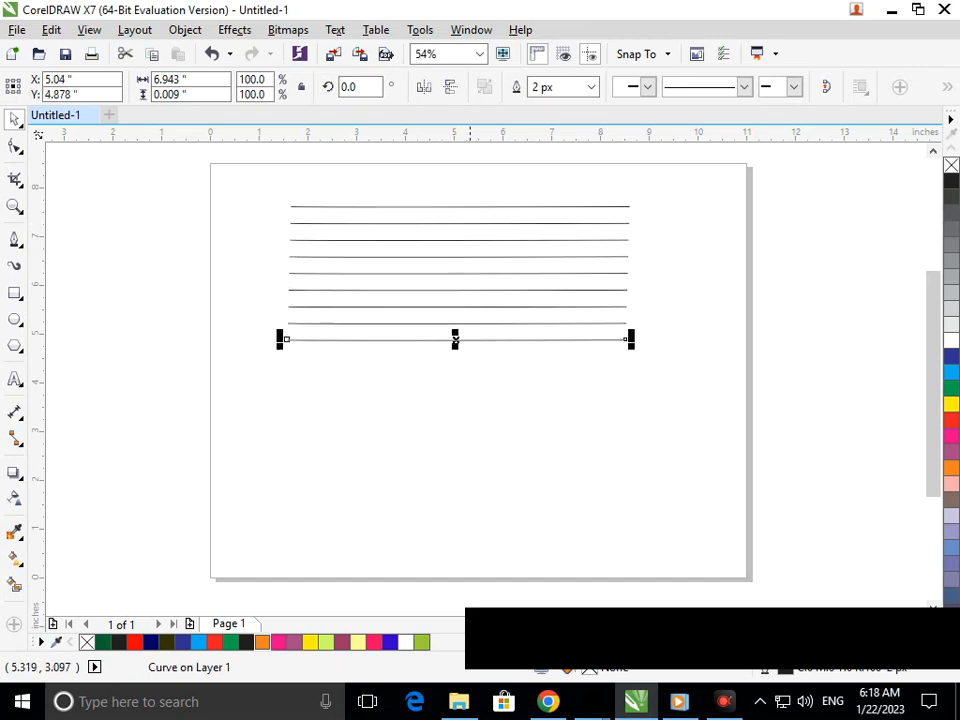
Respace the nine horizontal lines evenly so the whole stack is about 3.29 inches tall
left_click(470, 346)
left_click_drag(246, 184, 647, 382)
left_click_drag(455, 346, 456, 373)
left_click(437, 477)
left_click_drag(265, 194, 665, 426)
left_click(458, 367)
left_click_drag(457, 372, 464, 377)
left_click(442, 423)
Move the nine lines together to the middle of the page and rotate a duplicate set by 60 degrees
left_click_drag(265, 182, 716, 478)
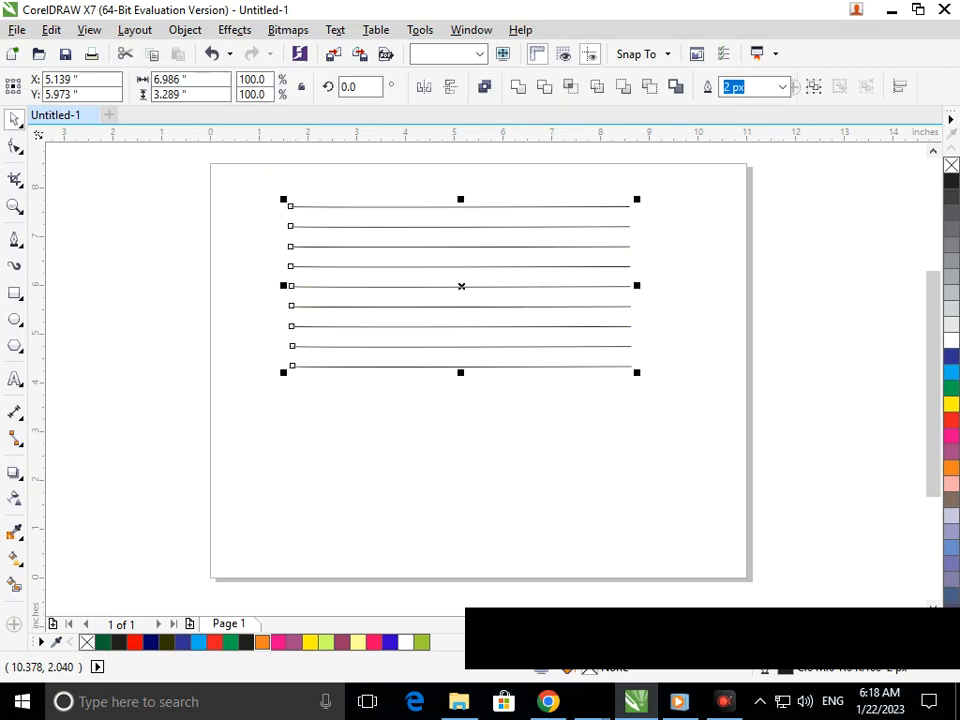
left_click_drag(508, 366, 514, 444)
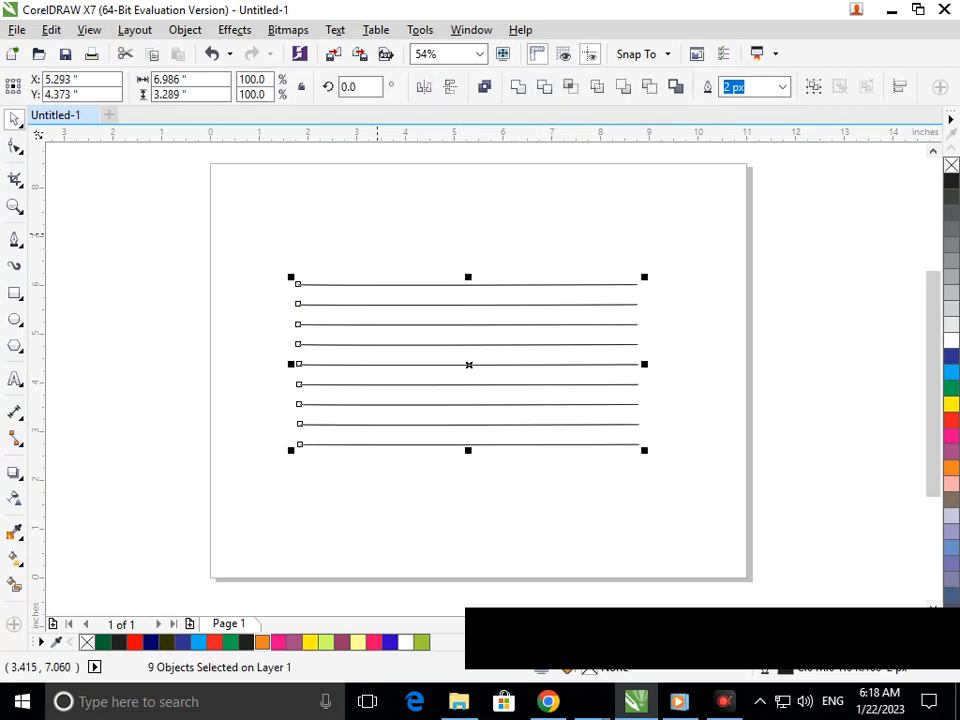
double_click(352, 87)
type("60")
key("Return")
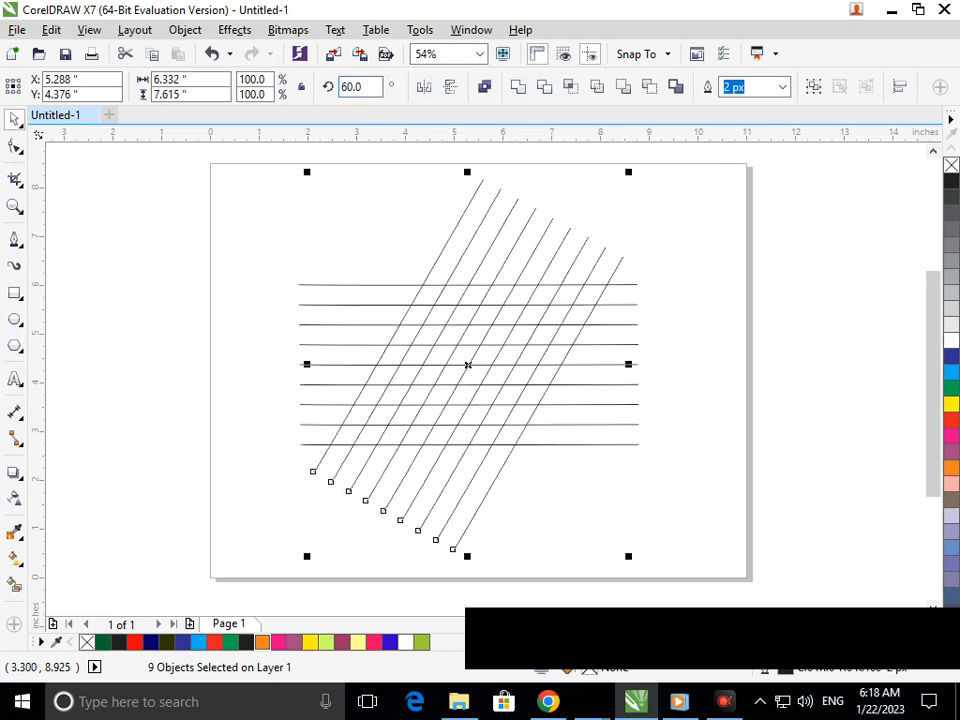
Duplicate the slanted set of lines in place and set the copy's rotation angle to 120 degrees
double_click(352, 87)
type("+")
left_click(436, 261)
key("plus")
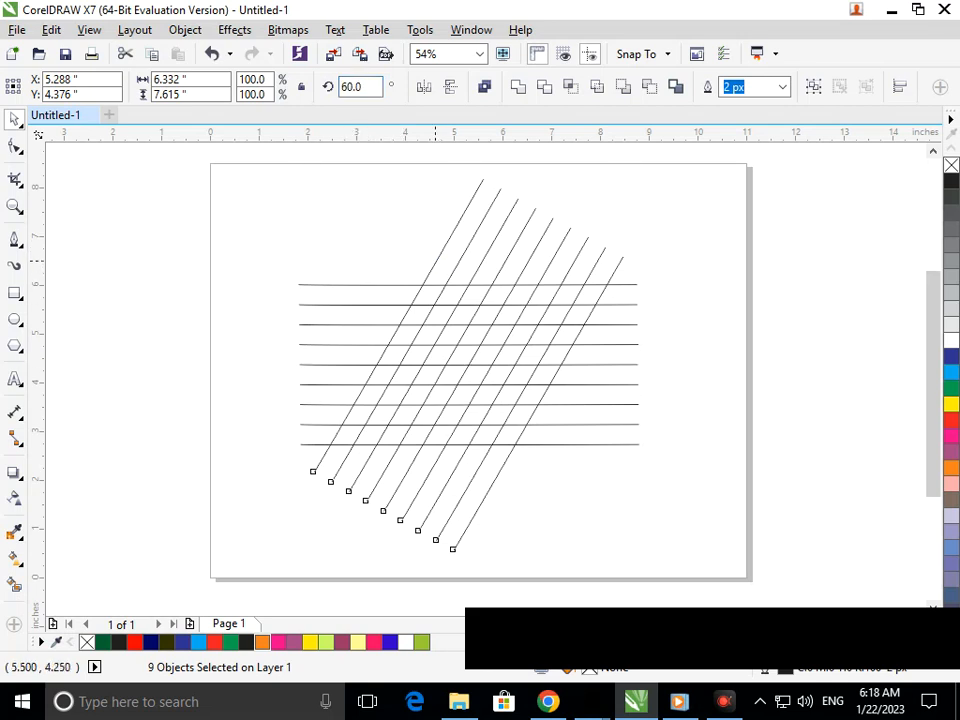
left_click_drag(368, 88, 258, 94)
type("1")
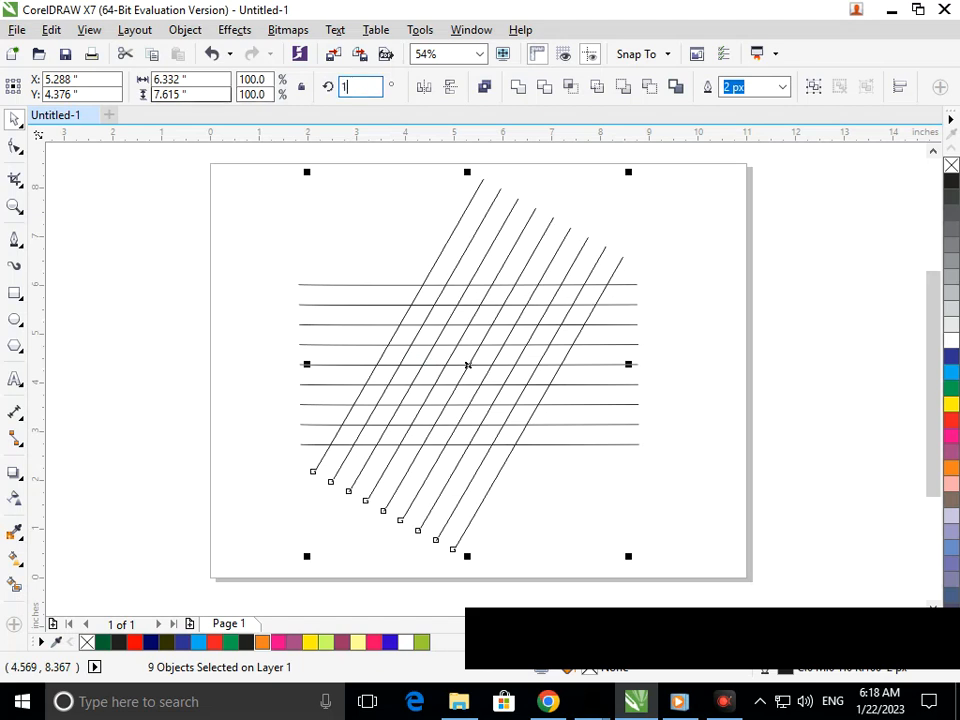
type("20")
key("Return")
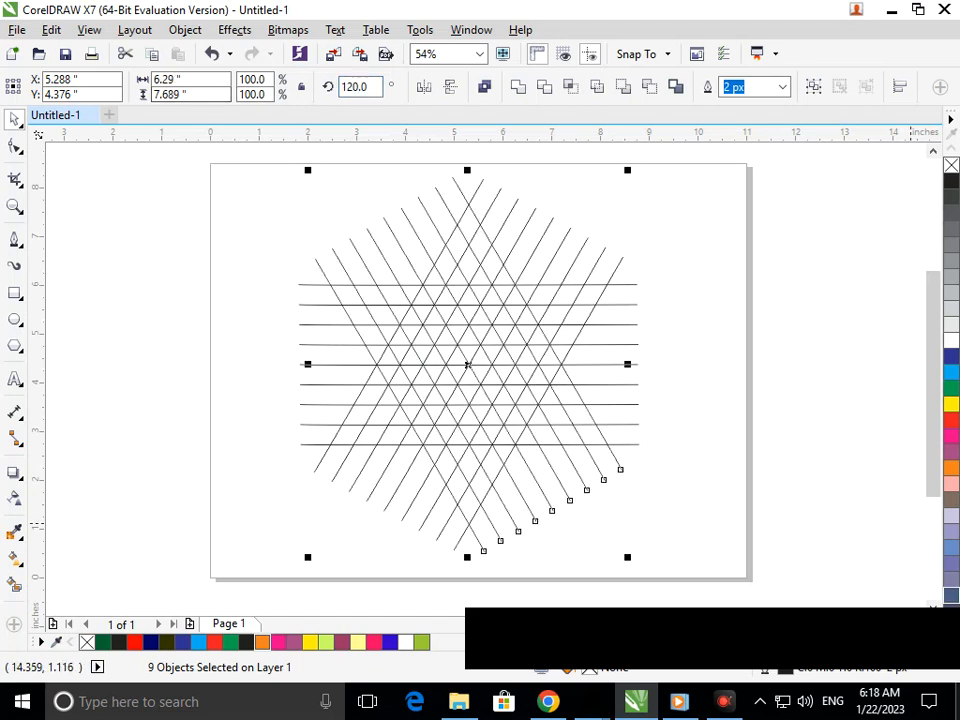
Smart Fill a U-shaped run of adjoining triangles just below the grid's centre with dark green and a 2 px outline
left_click(14, 585)
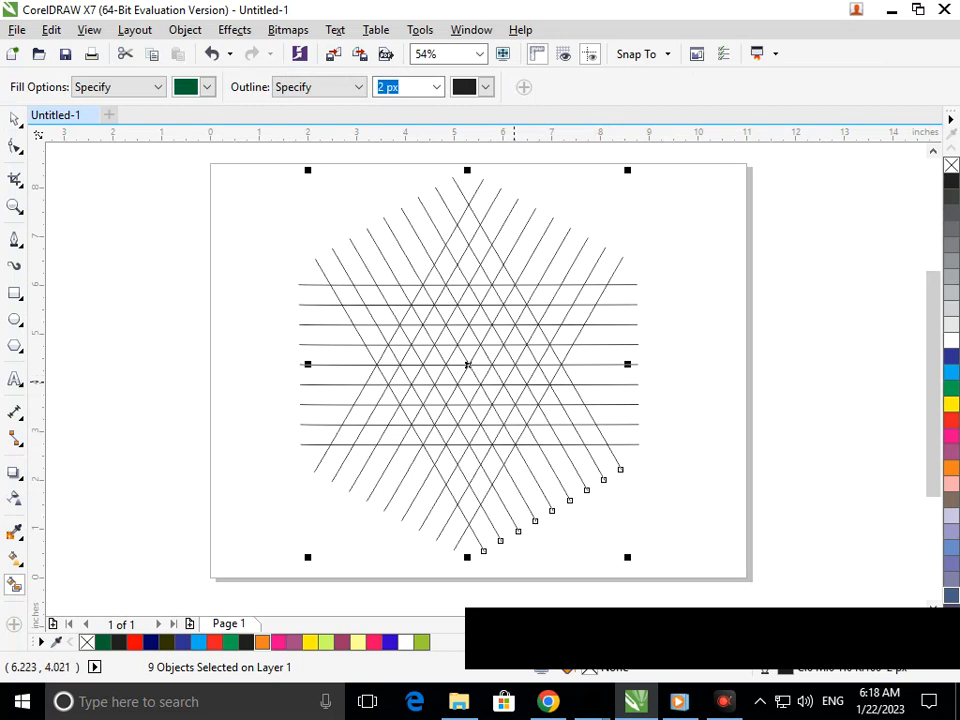
left_click(514, 376)
left_click(517, 387)
left_click(492, 390)
left_click(486, 394)
left_click(479, 394)
left_click(470, 391)
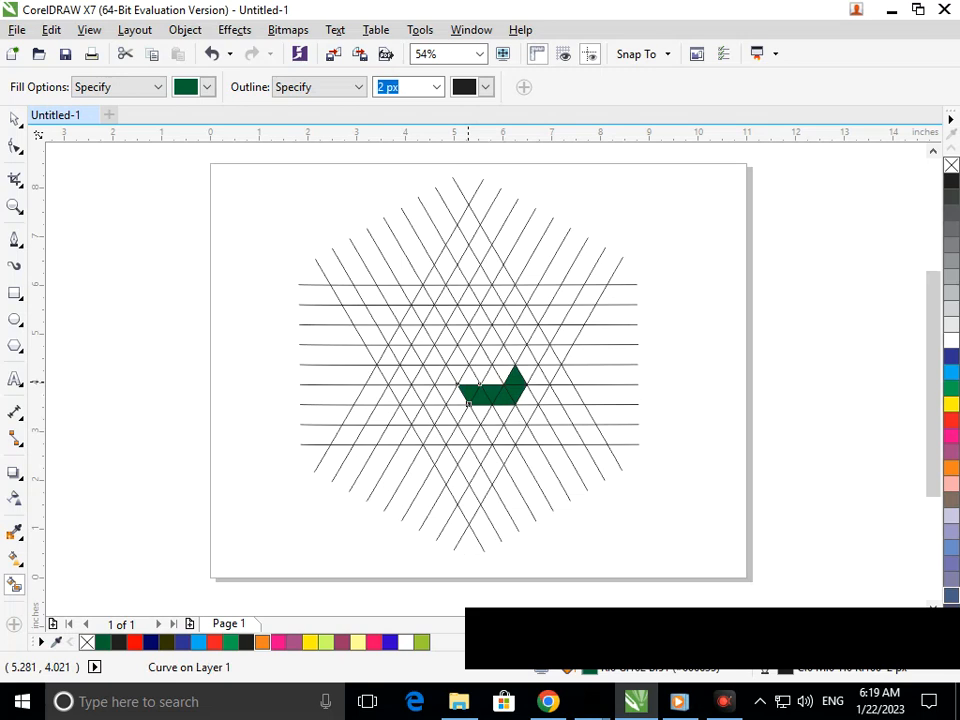
left_click(465, 386)
left_click(455, 376)
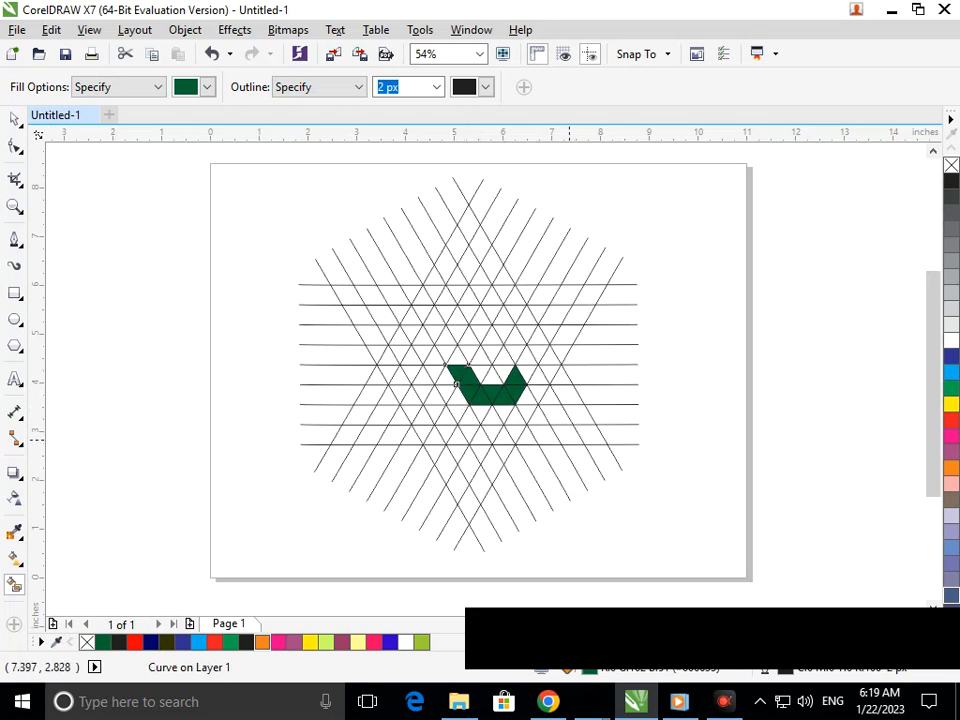
left_click(527, 396)
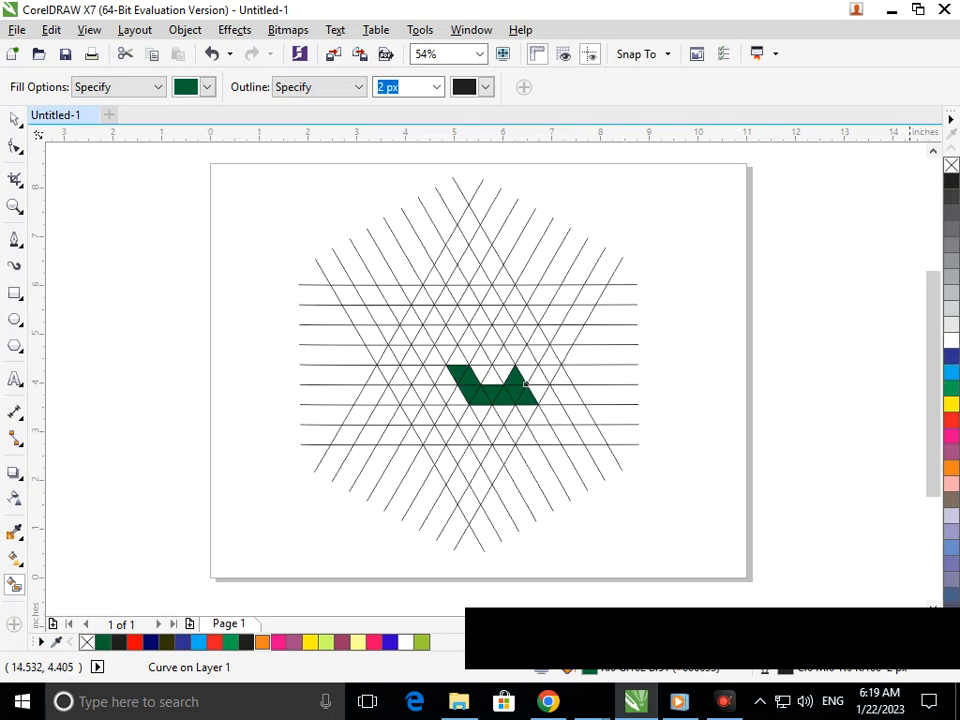
Smart Fill the band of triangles along the green shape's lower and left edges with bright blue
left_click(207, 87)
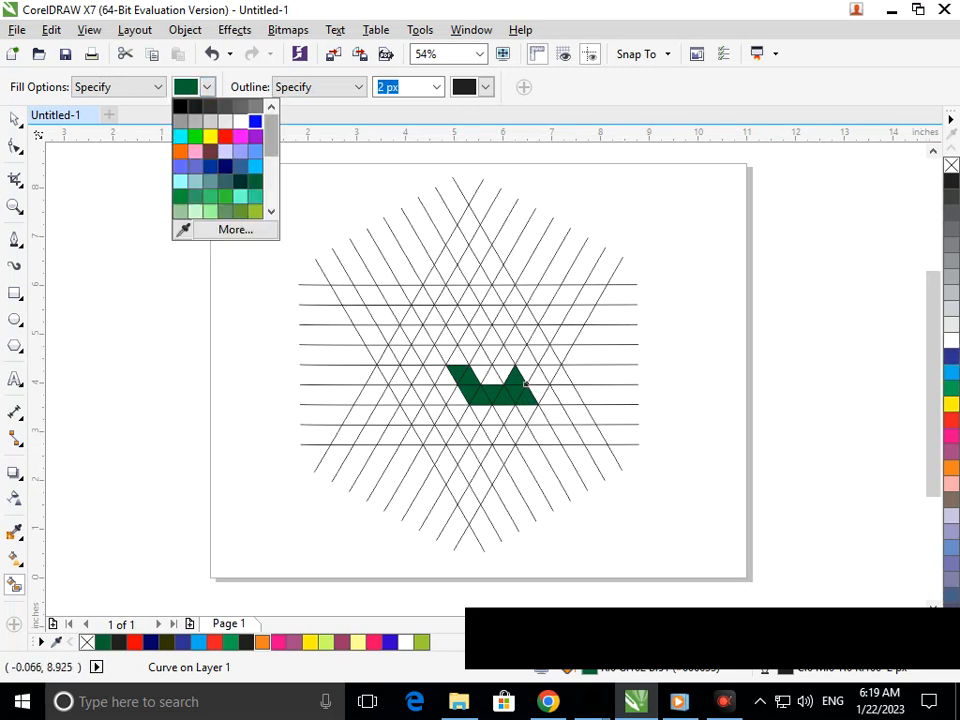
left_click(255, 121)
left_click(537, 416)
left_click(525, 411)
left_click(516, 417)
left_click(504, 411)
left_click(493, 412)
left_click(481, 417)
left_click(469, 411)
left_click(457, 418)
left_click(450, 400)
left_click(443, 394)
left_click(438, 378)
left_click(434, 384)
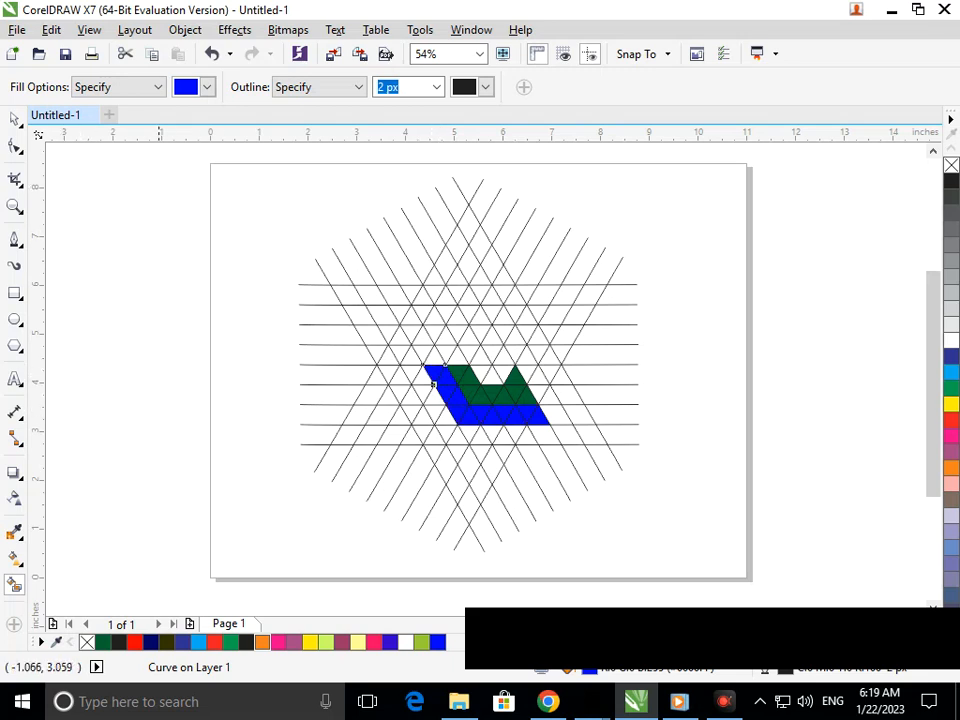
Smart Fill over the green triangles with the same blue so the whole piece is one colour
left_click(536, 399)
left_click(526, 401)
left_click(513, 402)
left_click(491, 403)
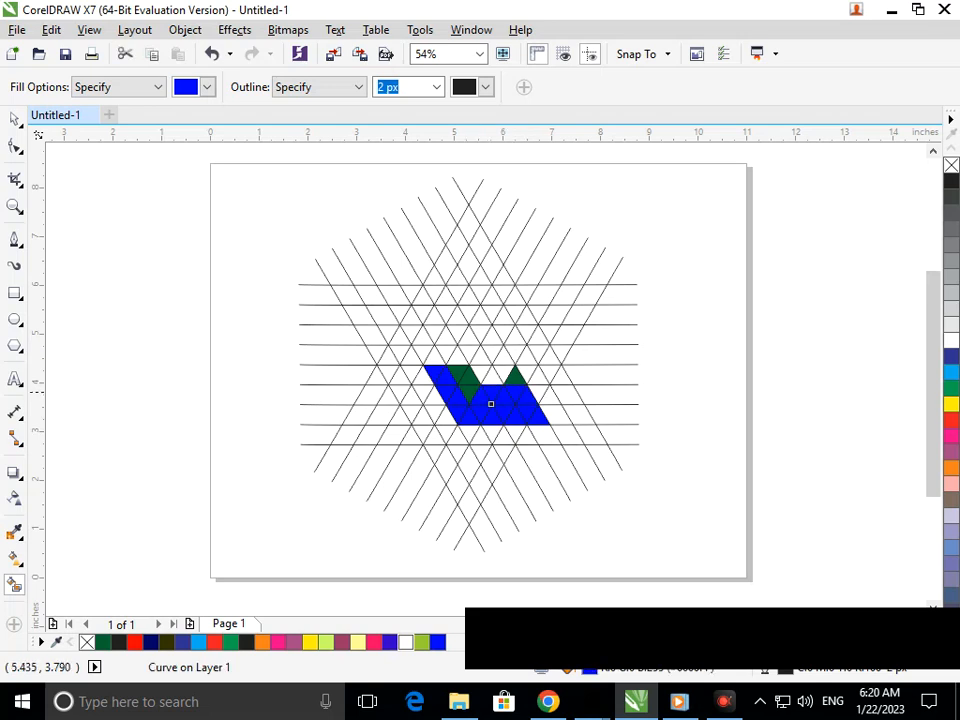
left_click(456, 381)
left_click(516, 378)
left_click(14, 119)
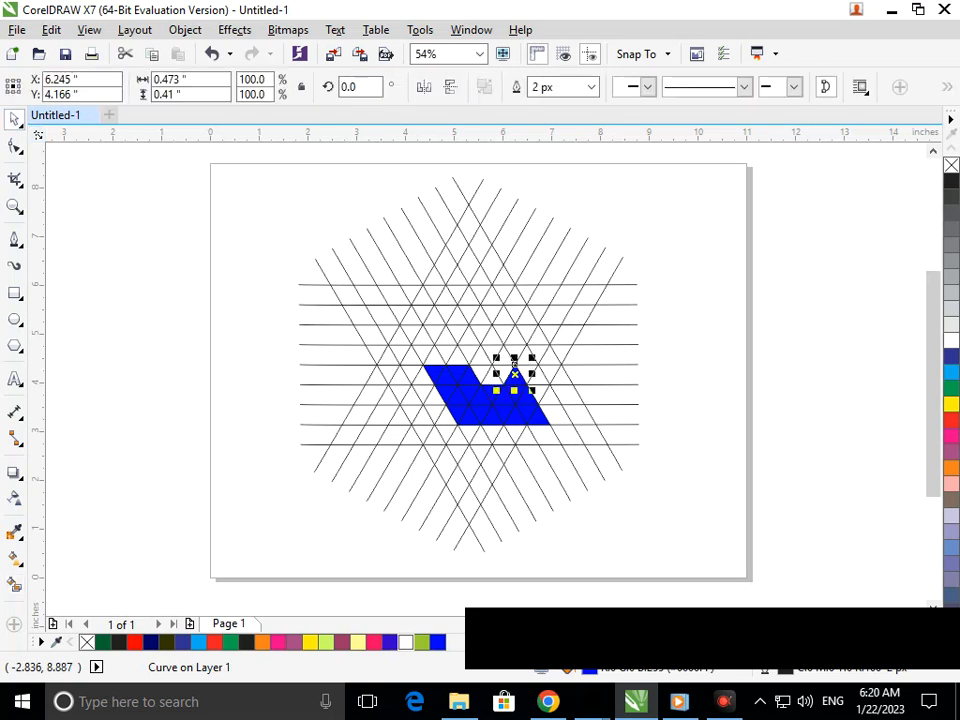
left_click(182, 278)
scroll(475, 412, "down", 2)
mouse_move(293, 229)
left_mouse_down()
mouse_move(639, 433)
mouse_move(661, 499)
left_mouse_up()
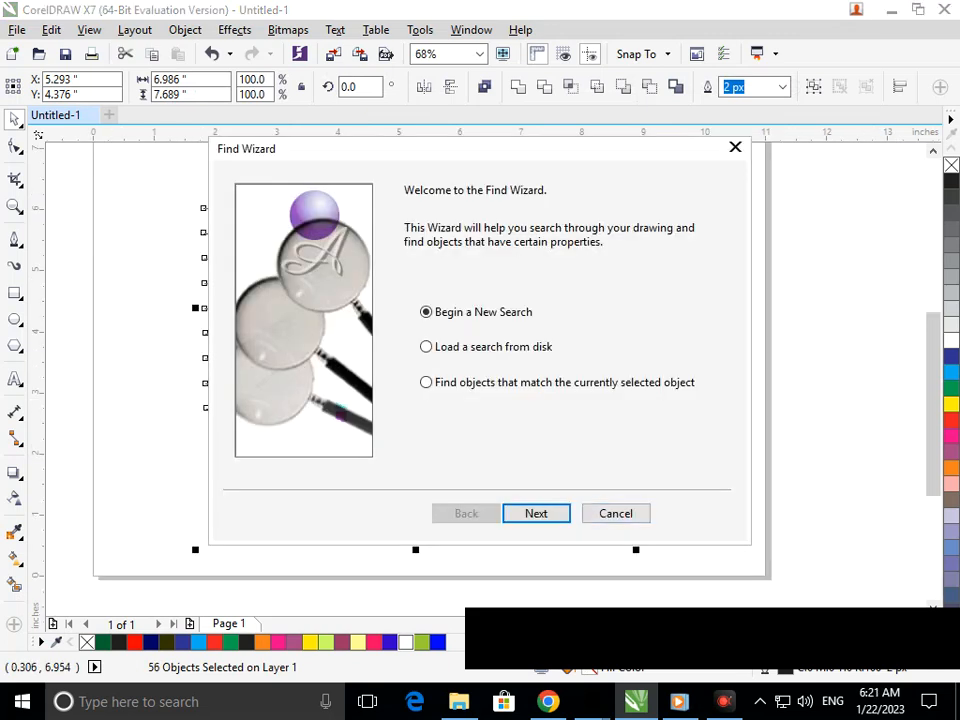
key("Escape")
Try to select every object whose uniform fill matches the blue sampled from the shape, using Find Objects
left_click(51, 29)
mouse_move(120, 338)
mouse_move(107, 358)
left_click(318, 358)
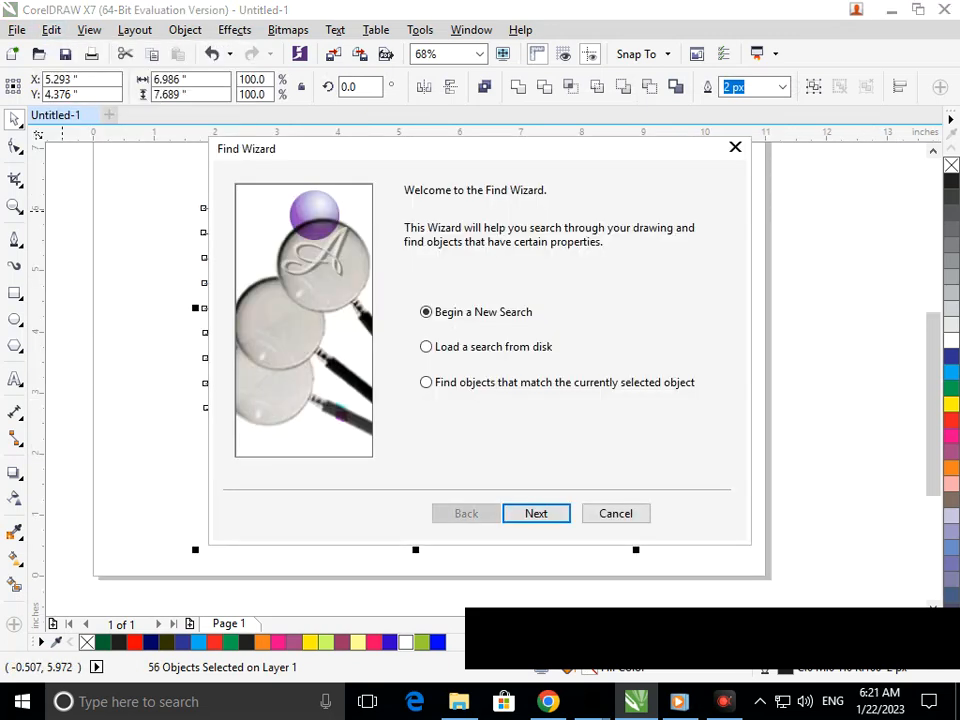
left_click_drag(400, 148, 734, 124)
left_click(870, 489)
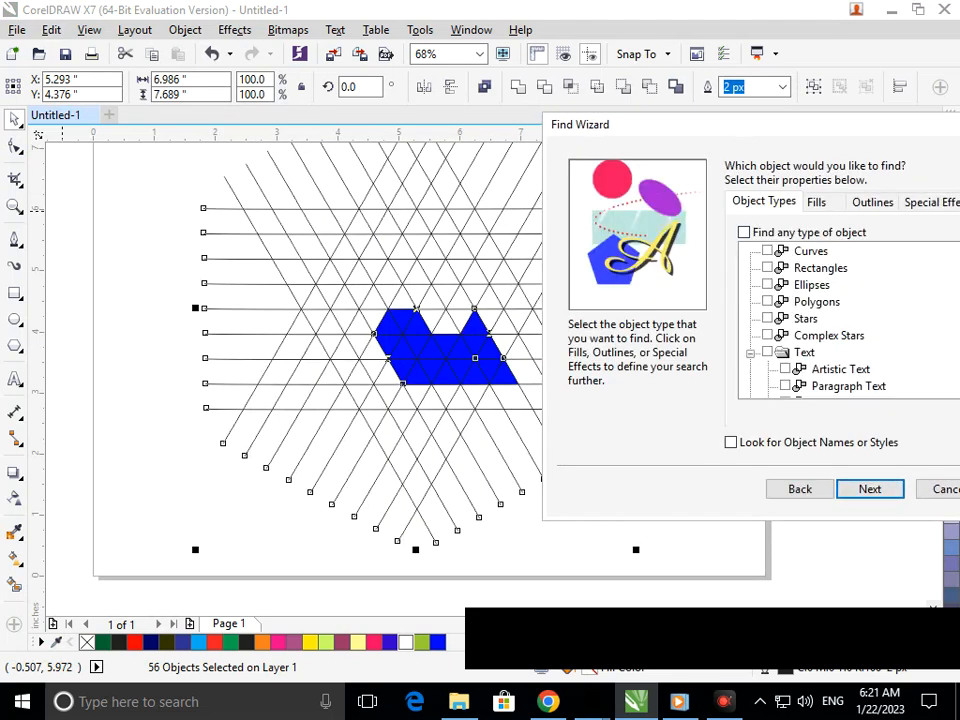
left_click(817, 202)
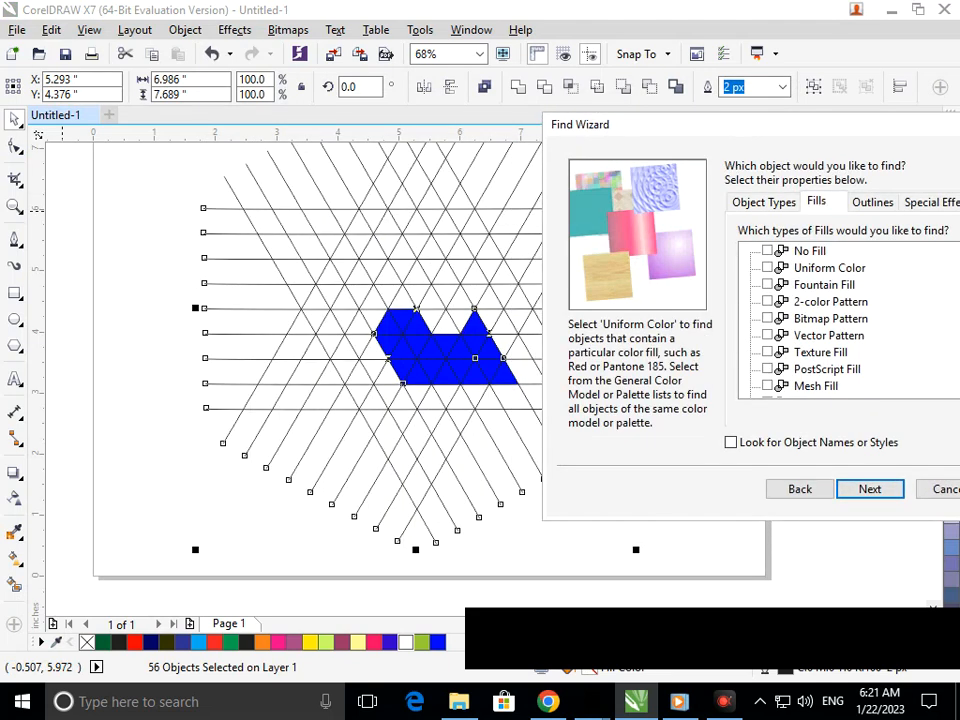
left_click(870, 489)
left_click(625, 222)
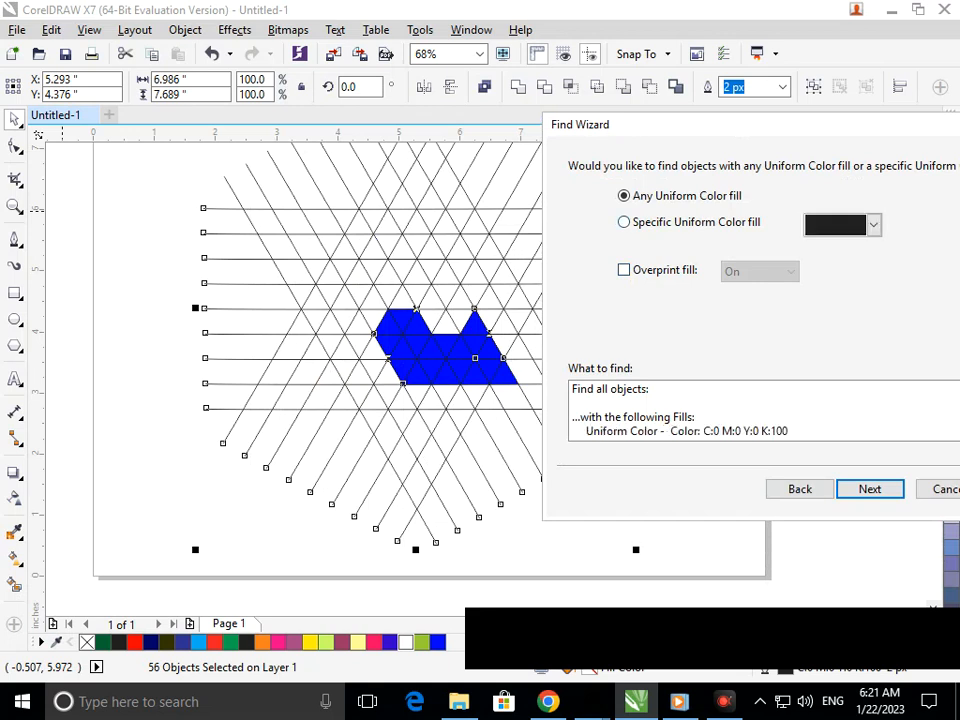
left_click(873, 225)
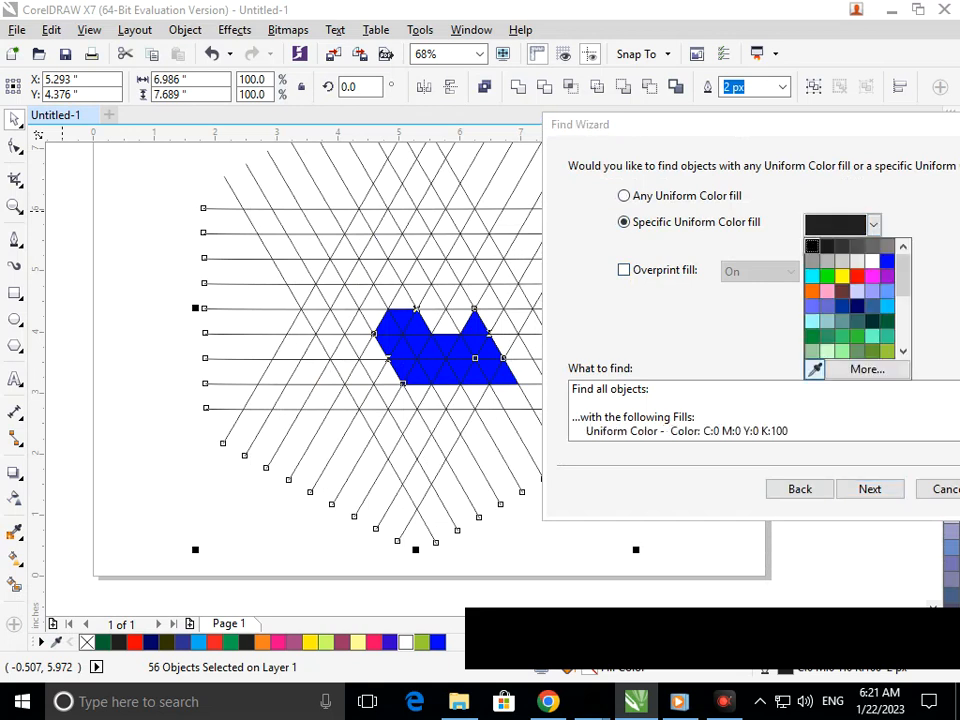
left_click(815, 369)
left_click(395, 320)
key("Return")
left_click(516, 352)
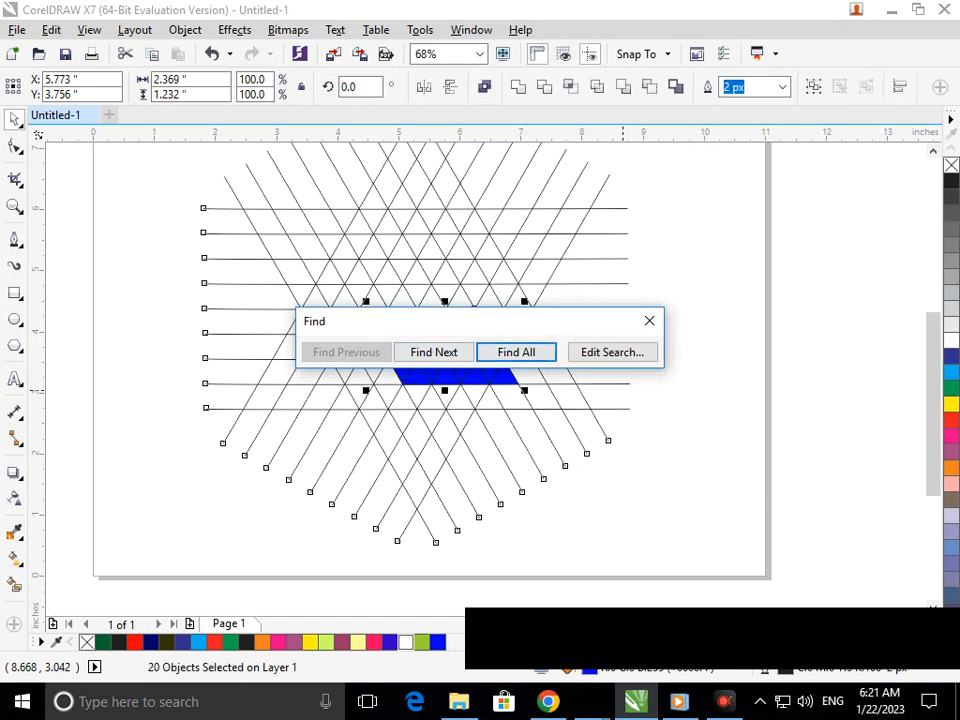
left_click(672, 320)
left_click(650, 321)
Undo the accidental move of a blue triangle, redoing the fills that were undone too far
key("ctrl+z")
key("ctrl+z")
key("ctrl+z")
key("ctrl+z")
key("ctrl+z")
key("ctrl+z")
key("ctrl+z")
key("ctrl+shift+z")
key("ctrl+shift+z")
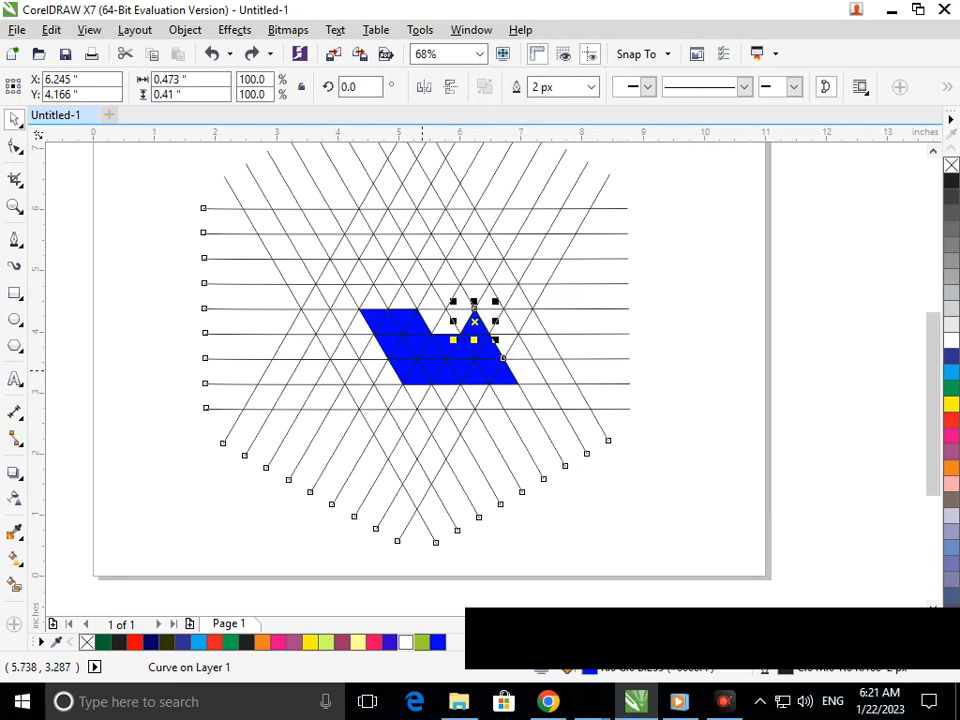
Set up a new Find Objects search for the specific uniform fill colour sampled from the blue shape
left_click(50, 29)
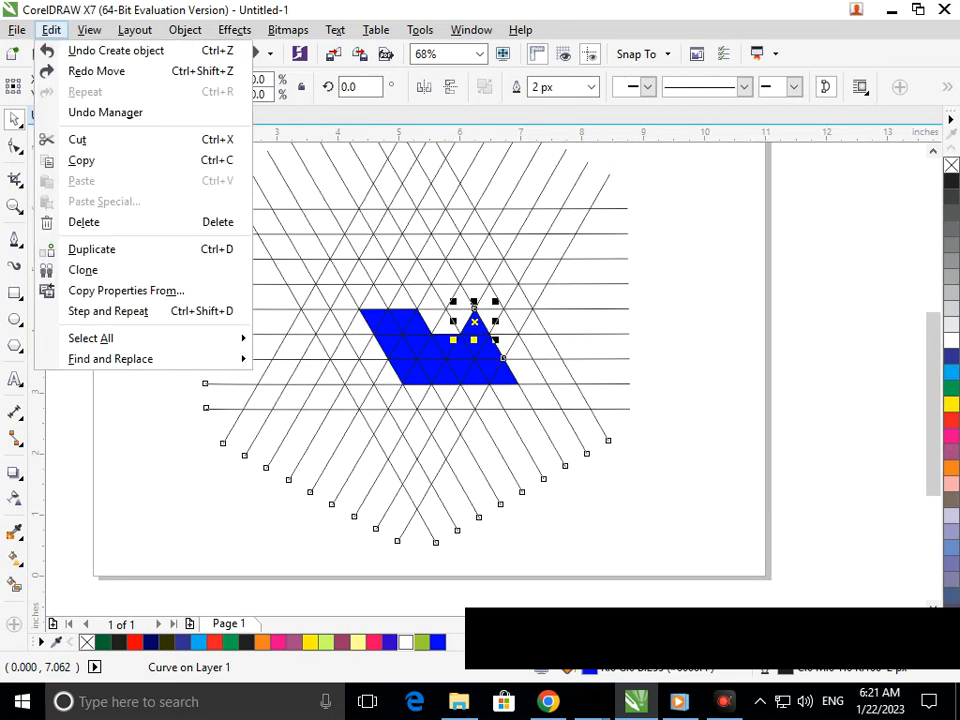
mouse_move(180, 358)
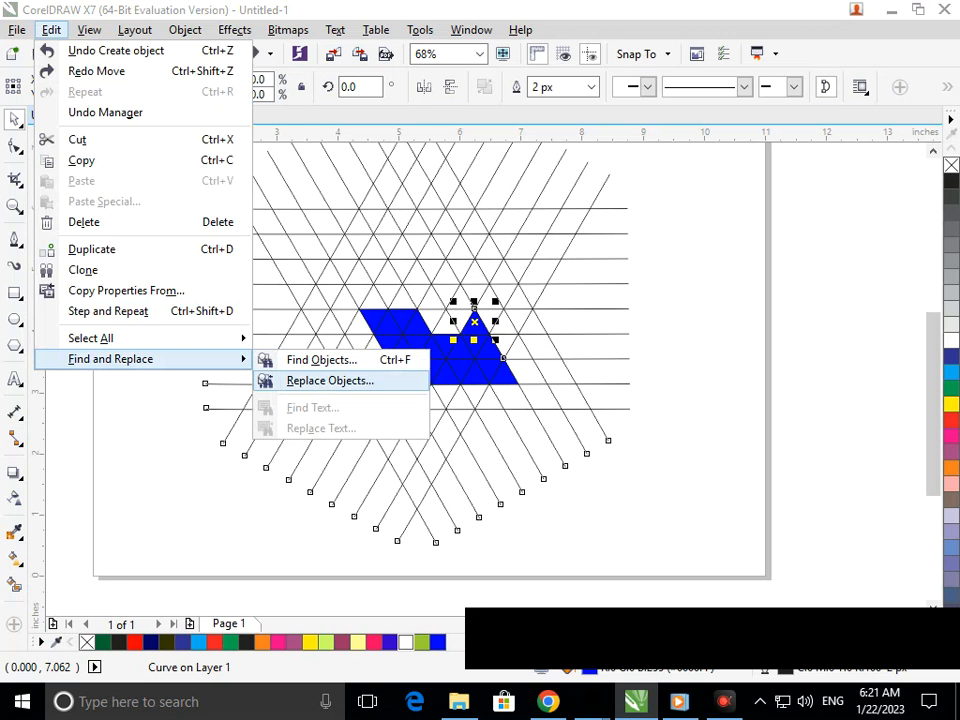
left_click(322, 360)
left_click_drag(420, 149, 693, 110)
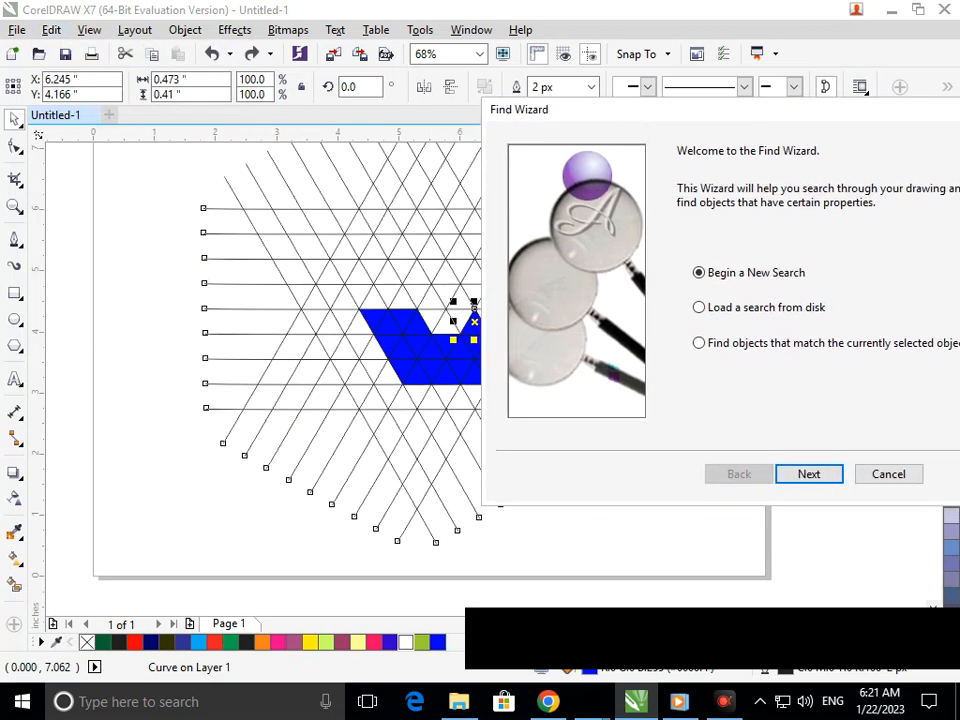
left_click(809, 474)
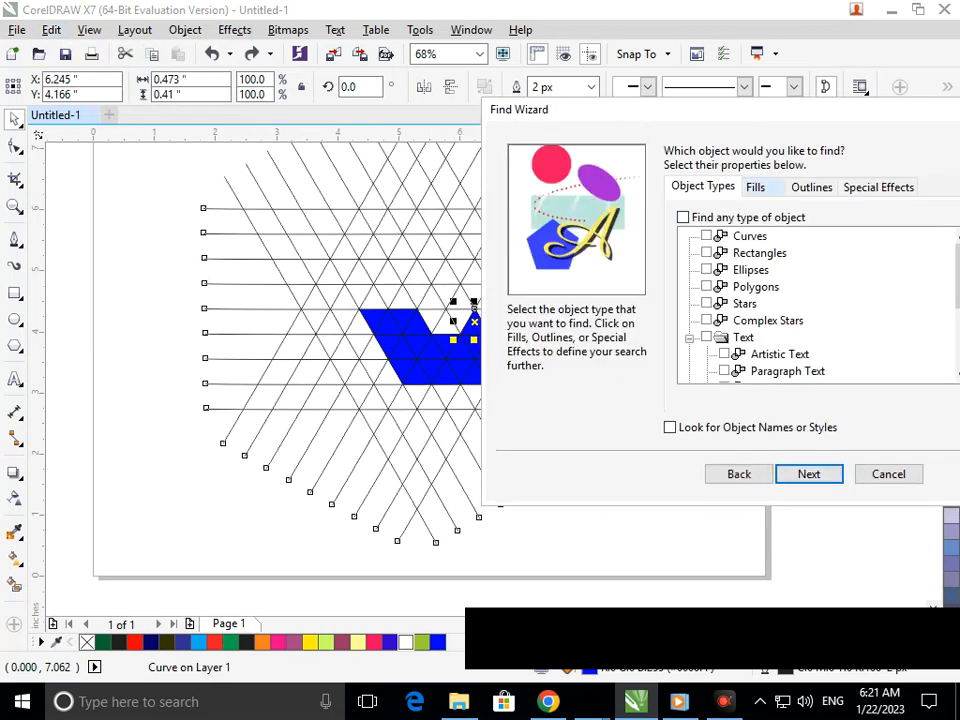
left_click(757, 187)
left_click(809, 474)
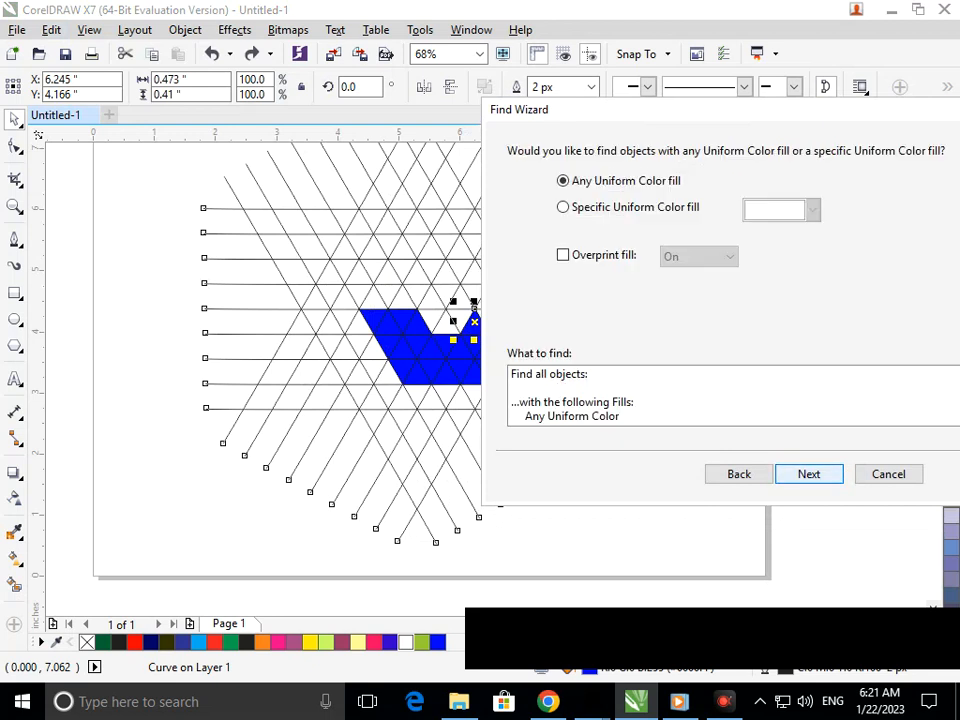
left_click(626, 207)
left_click(812, 210)
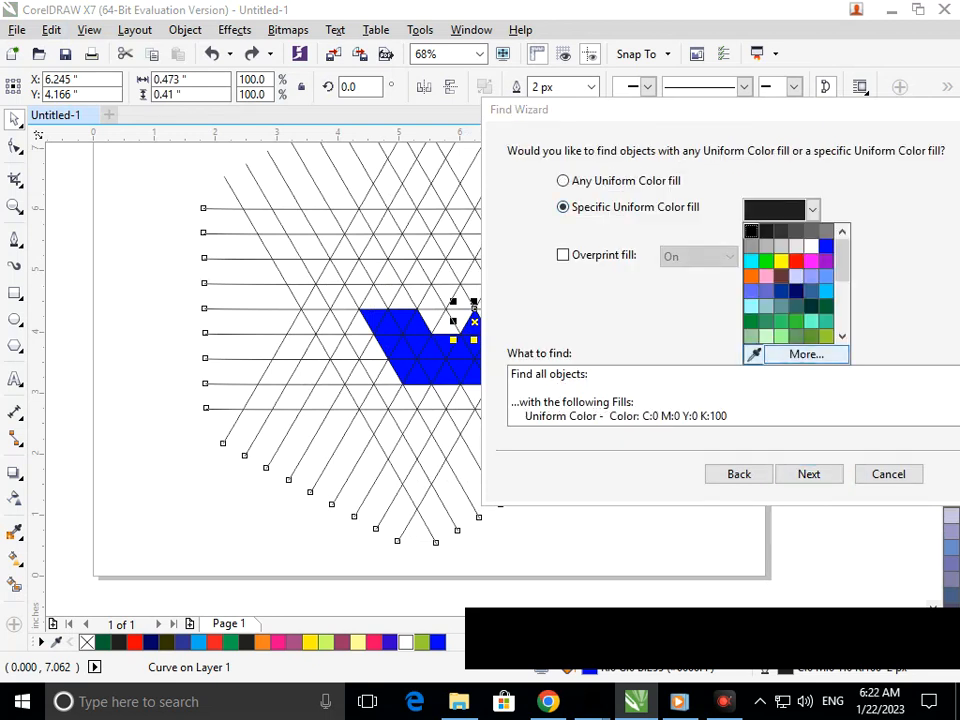
left_click(754, 354)
left_click(462, 378)
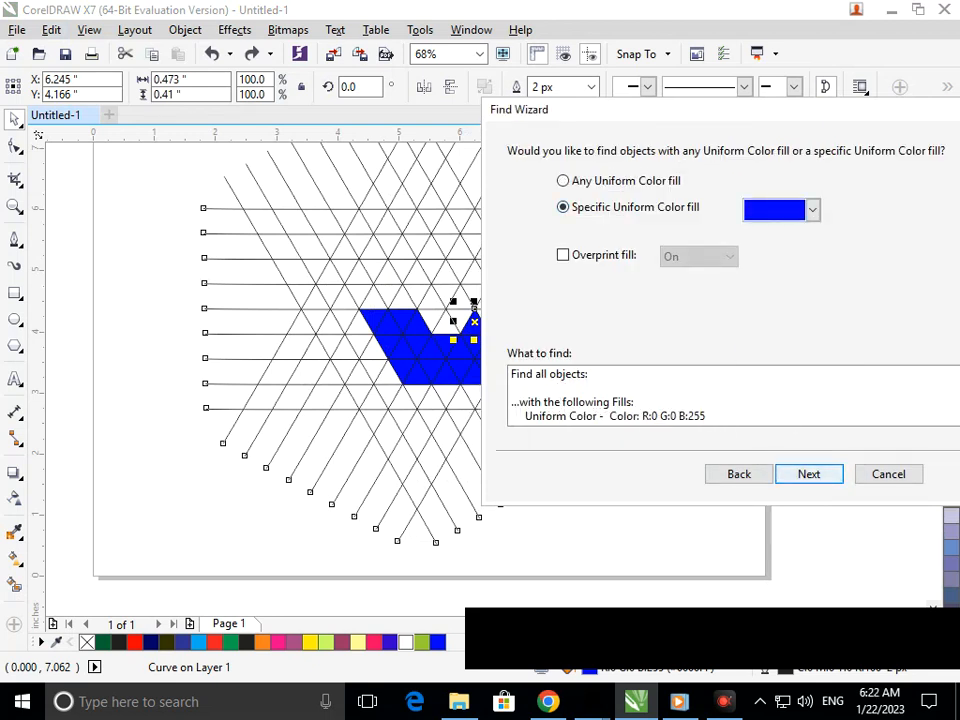
Select all objects matching the blue fill search and move them off the page, well to the left of the grid
left_click(809, 474)
left_click(809, 474)
left_click(516, 352)
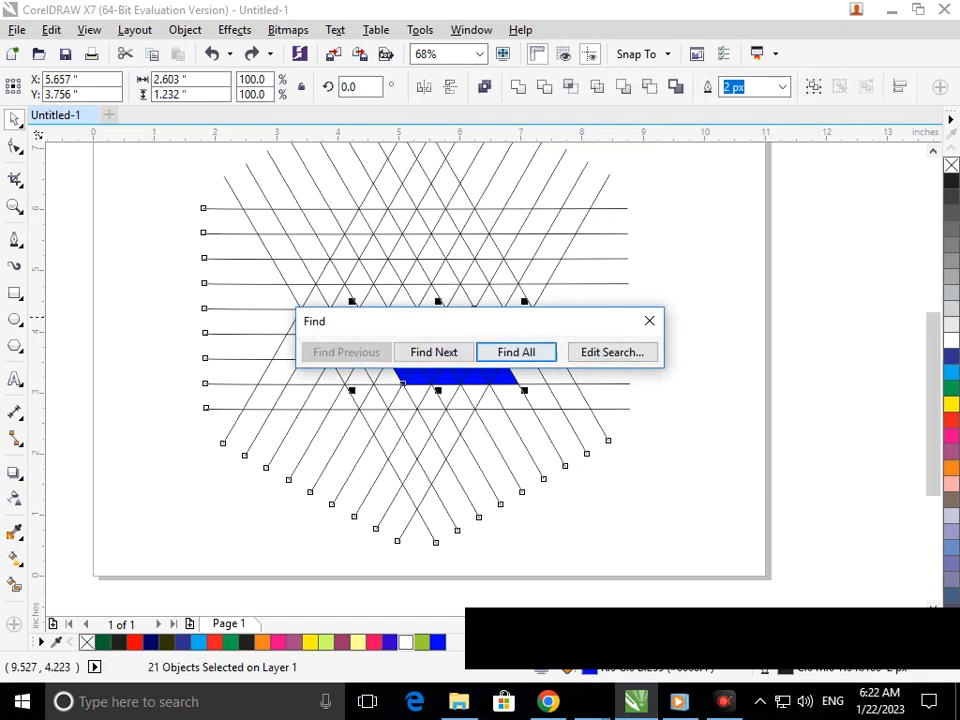
left_click_drag(493, 371, 192, 481)
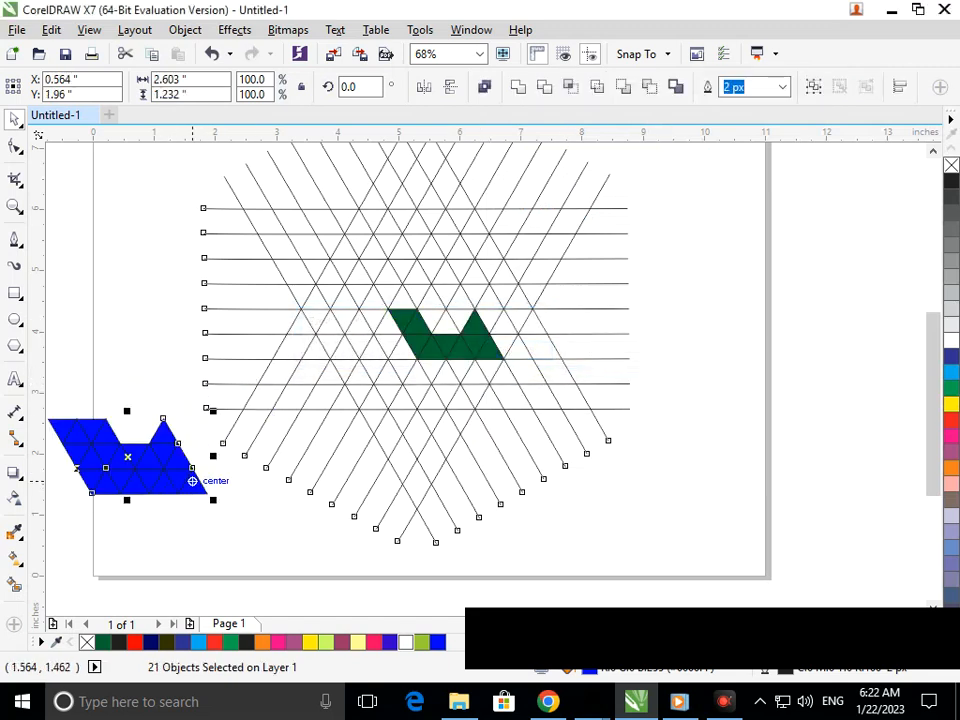
scroll(490, 375, "down", 3)
left_click_drag(325, 360, 254, 390)
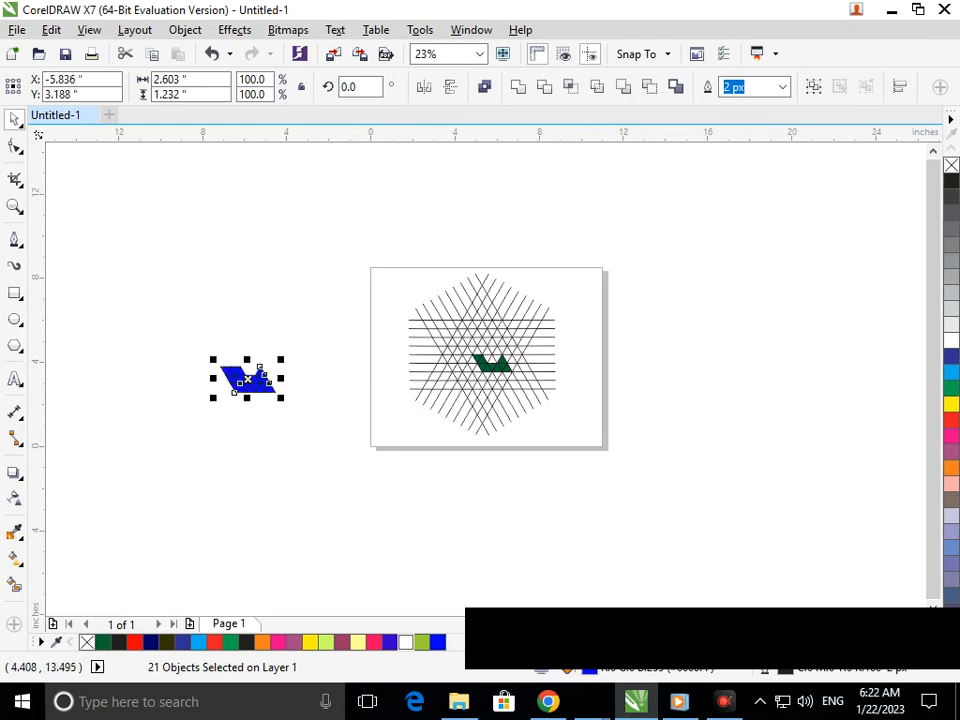
Weld the separated blue triangles into a single shape and deselect it for a closer look
left_click(518, 87)
left_click(289, 451)
key("F2")
left_click_drag(165, 334, 402, 469)
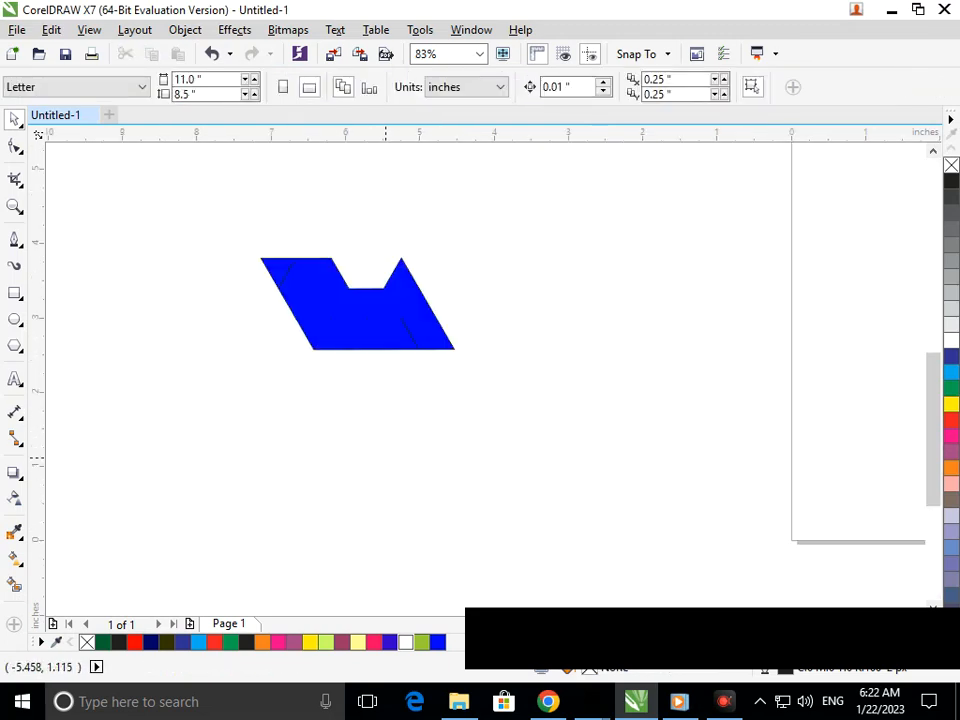
Undo the weld of the blue triangles and clear the selection
key("ctrl+z")
left_click(388, 476)
key("F2")
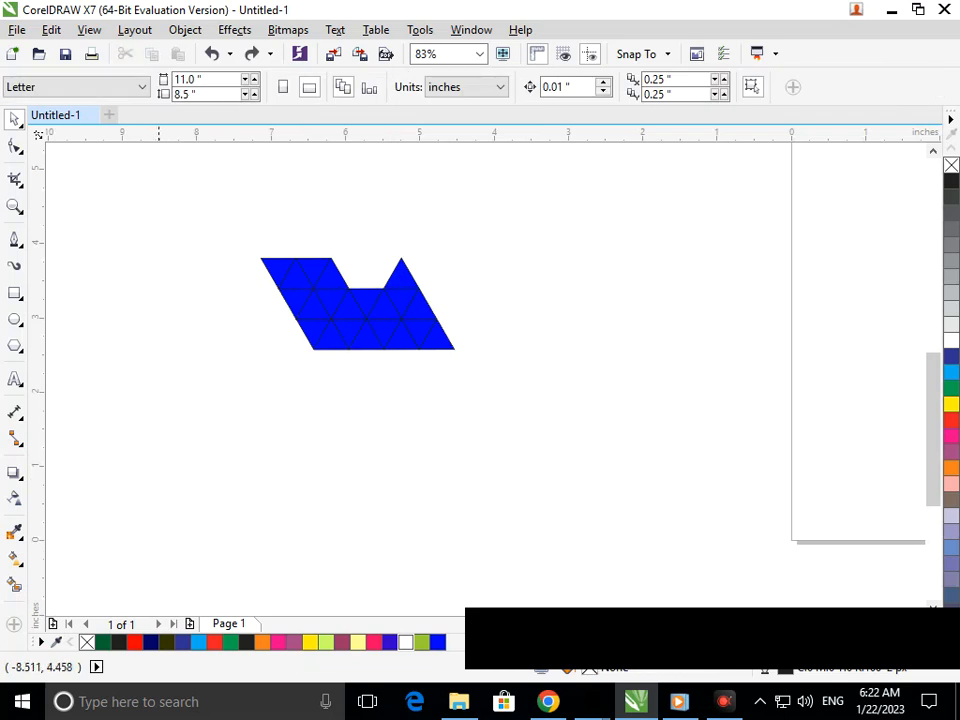
Delete the internal segments of the blue shape's peak and middle band with Virtual Segment Delete, undoing any segments removed too far
left_click_drag(161, 211, 574, 413)
left_click(19, 184)
left_click(116, 220)
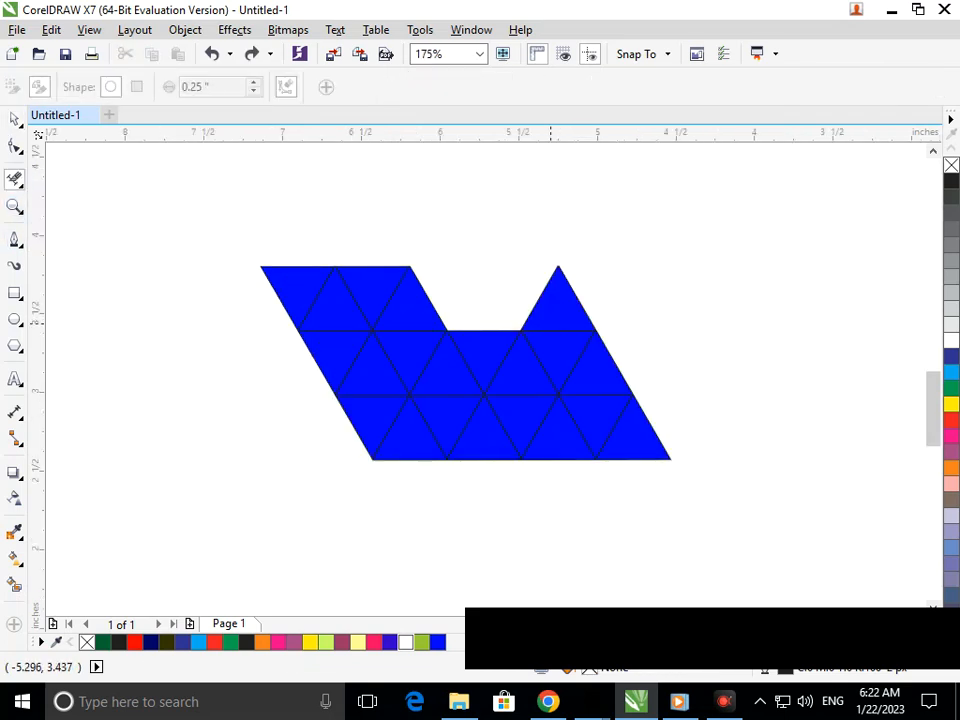
left_click_drag(550, 318, 562, 342)
left_click(576, 359)
left_click(539, 366)
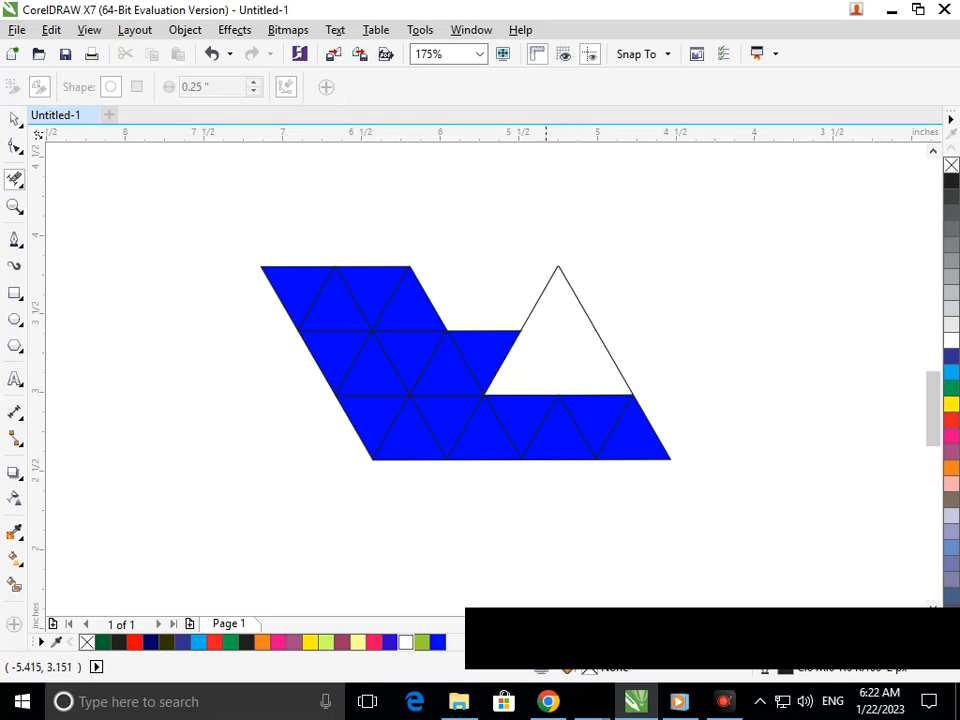
mouse_move(497, 360)
left_mouse_down()
mouse_move(456, 366)
mouse_move(414, 352)
mouse_move(405, 376)
left_mouse_up()
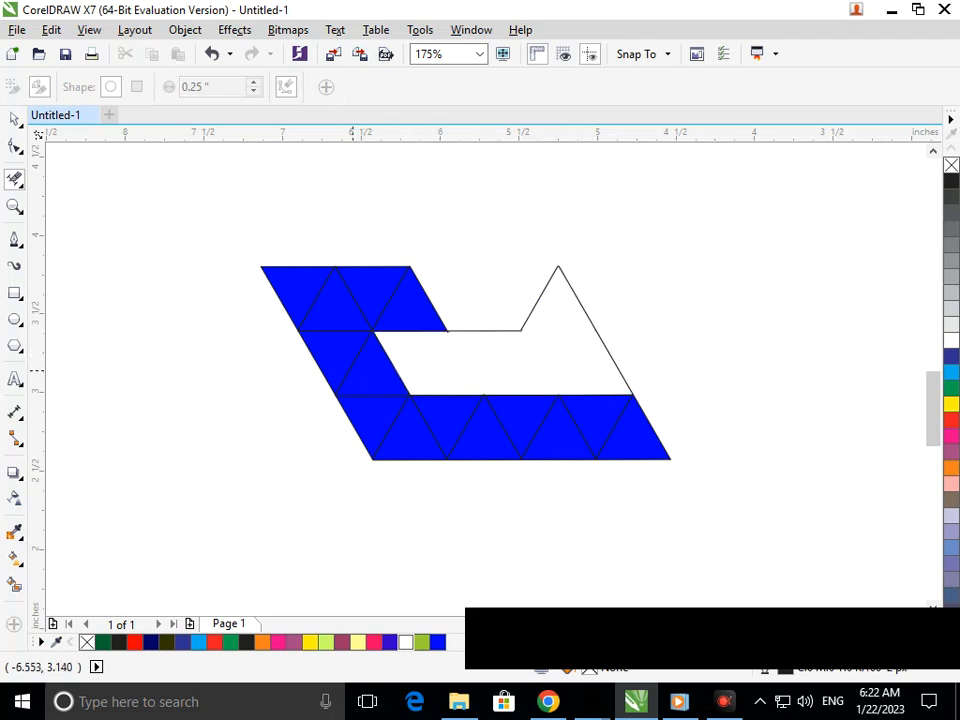
key("ctrl+z")
key("ctrl+z")
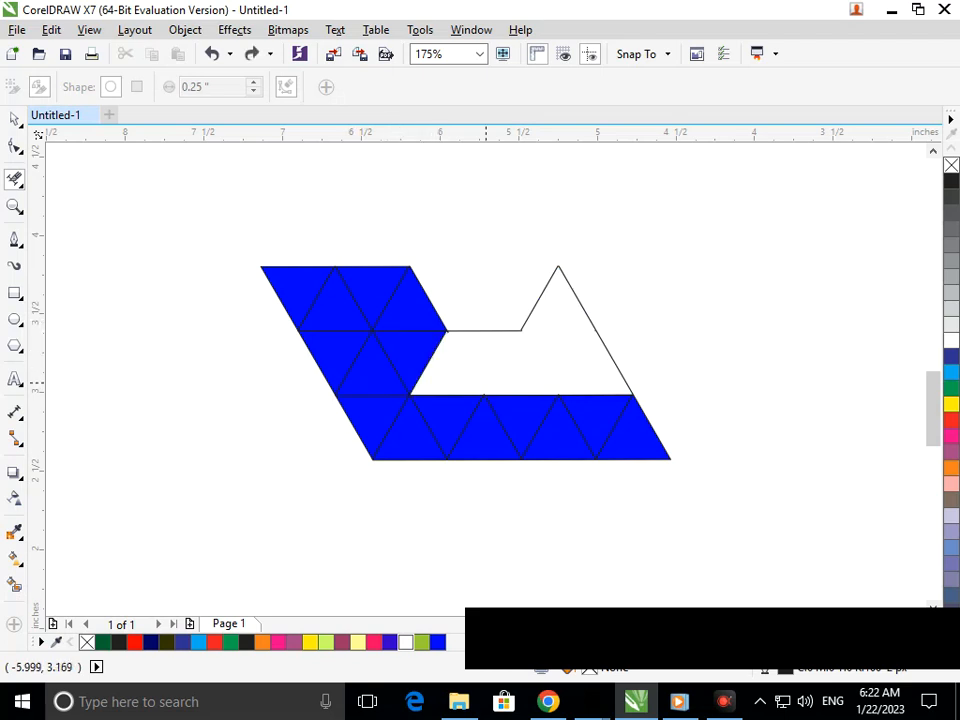
left_click(467, 366)
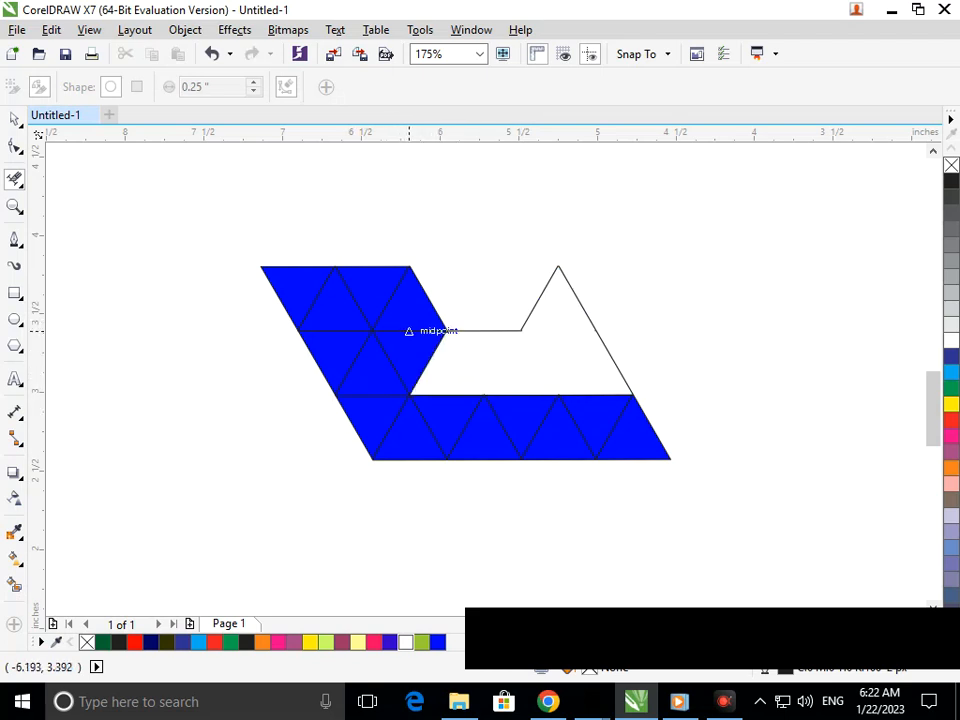
Delete the remaining triangle divisions inside the two slanted parallelograms and the lower band, keeping the borders between the four pieces
left_click(406, 329)
left_click(391, 302)
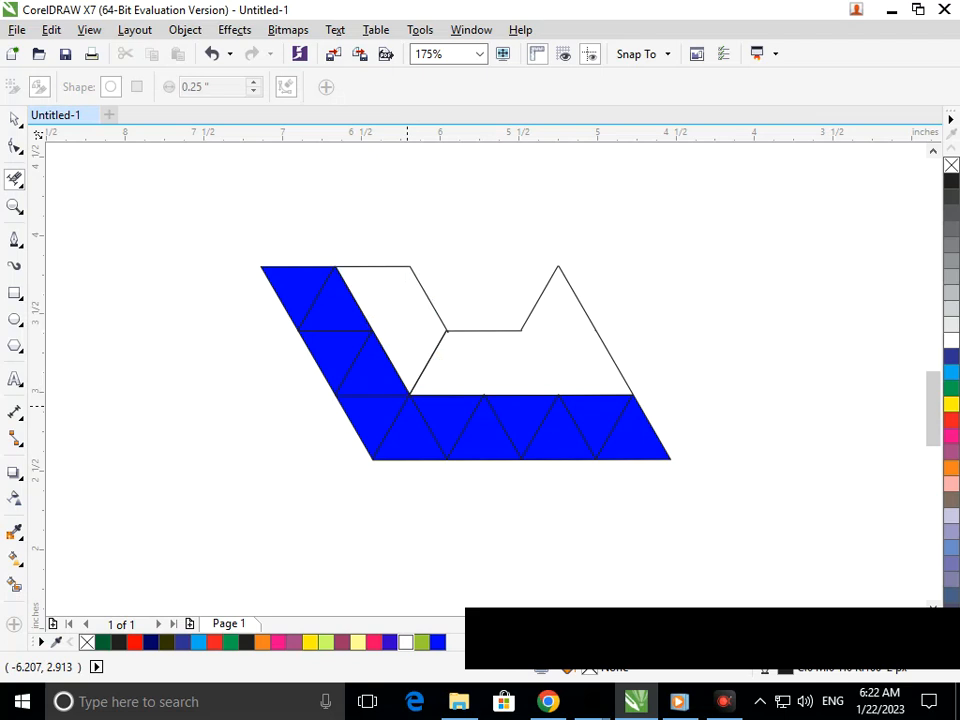
mouse_move(366, 390)
left_mouse_down()
mouse_move(350, 358)
mouse_move(311, 333)
mouse_move(314, 313)
mouse_move(334, 339)
left_mouse_up()
mouse_move(429, 437)
left_mouse_down()
mouse_move(518, 423)
mouse_move(624, 433)
left_mouse_up()
Select all parts of the simplified outline and move them together to about X -4.404, Y 2.153 inches
scroll(261, 251, "down", 2)
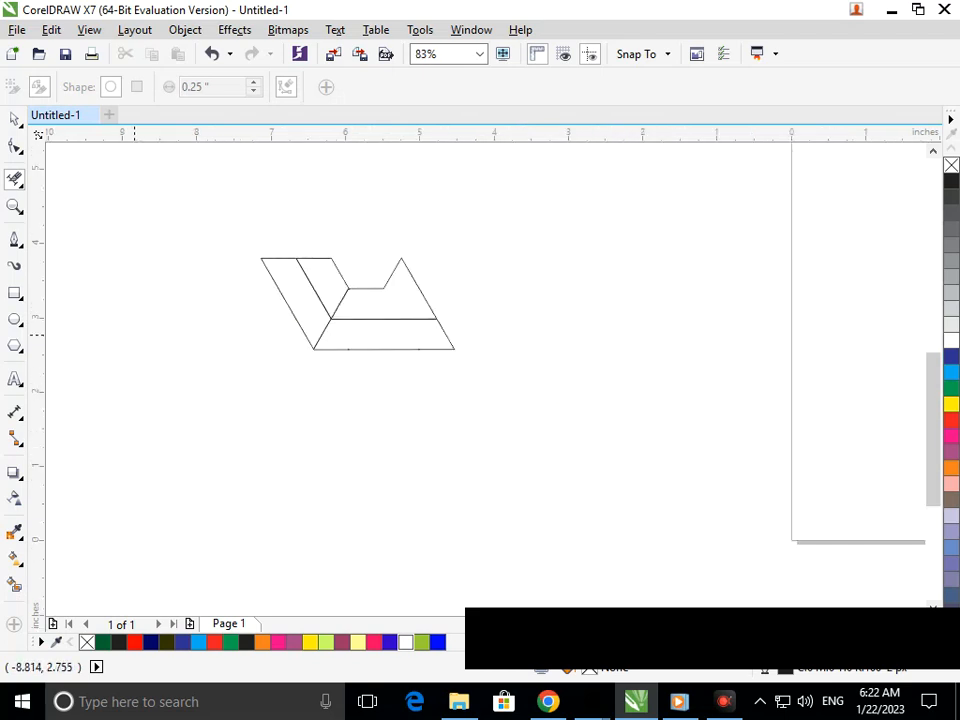
left_click(15, 119)
left_click_drag(173, 223, 562, 388)
left_click(499, 424)
left_click_drag(208, 210, 551, 405)
left_click_drag(400, 350, 507, 433)
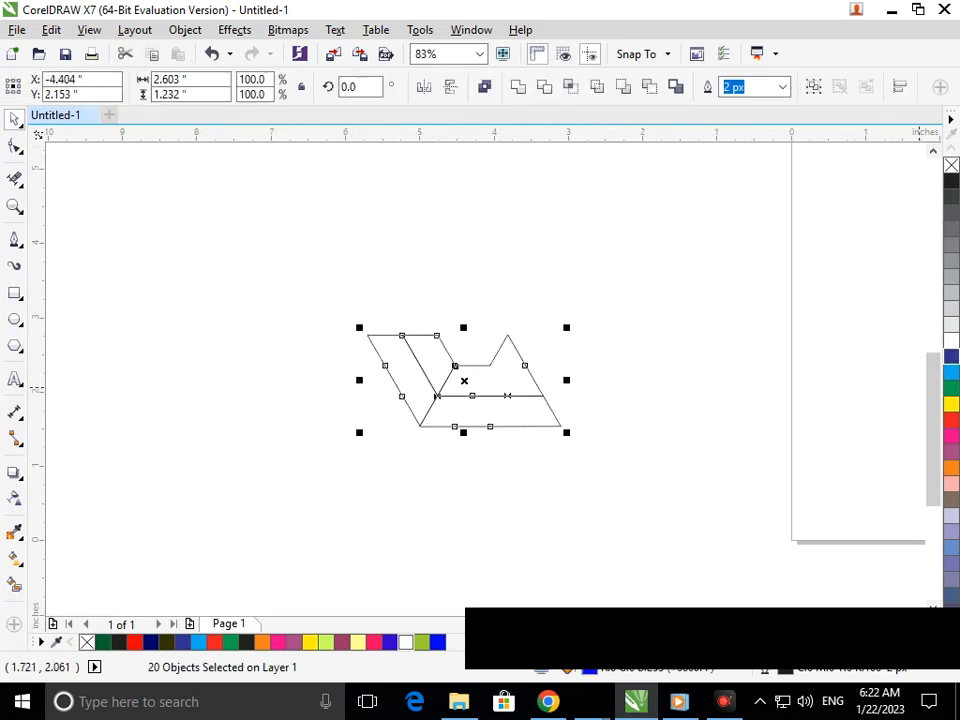
Smart-fill the four outlined regions with blue and a 2 px dark outline
left_click(14, 584)
left_click(505, 405)
left_click(395, 352)
left_click(428, 364)
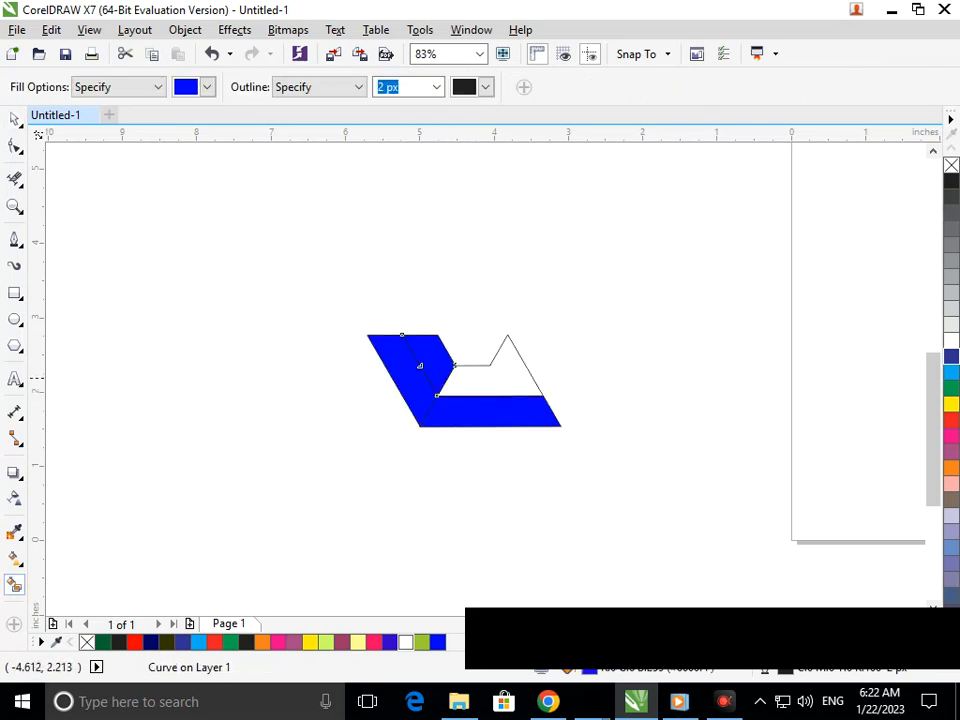
left_click(480, 380)
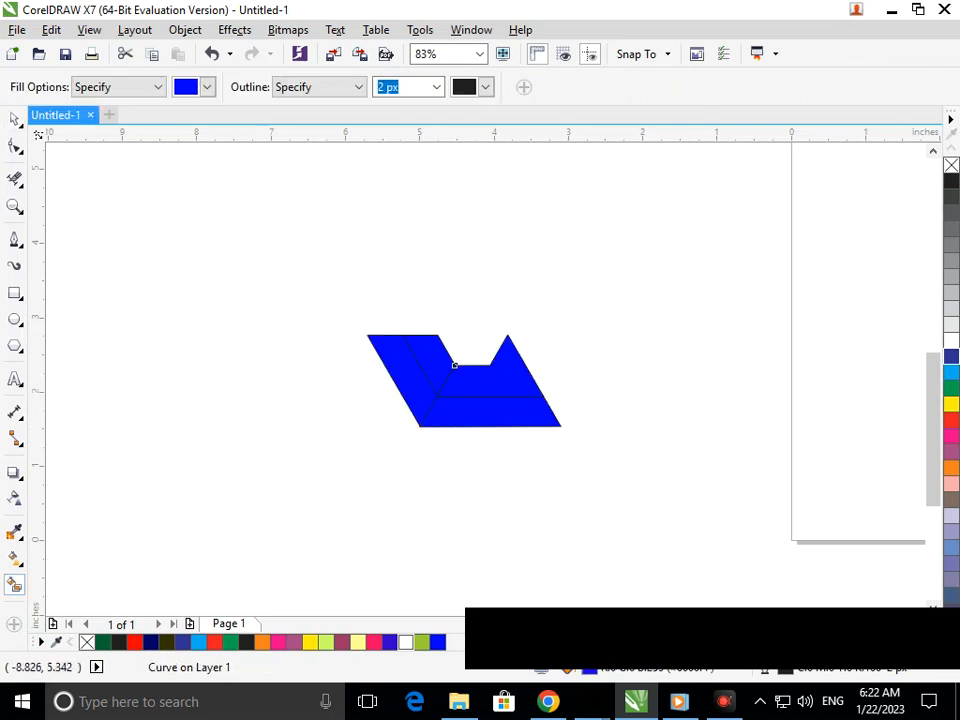
Give all the blue pieces a 25 px white outline and deselect them
left_click(14, 119)
left_click_drag(313, 295, 681, 520)
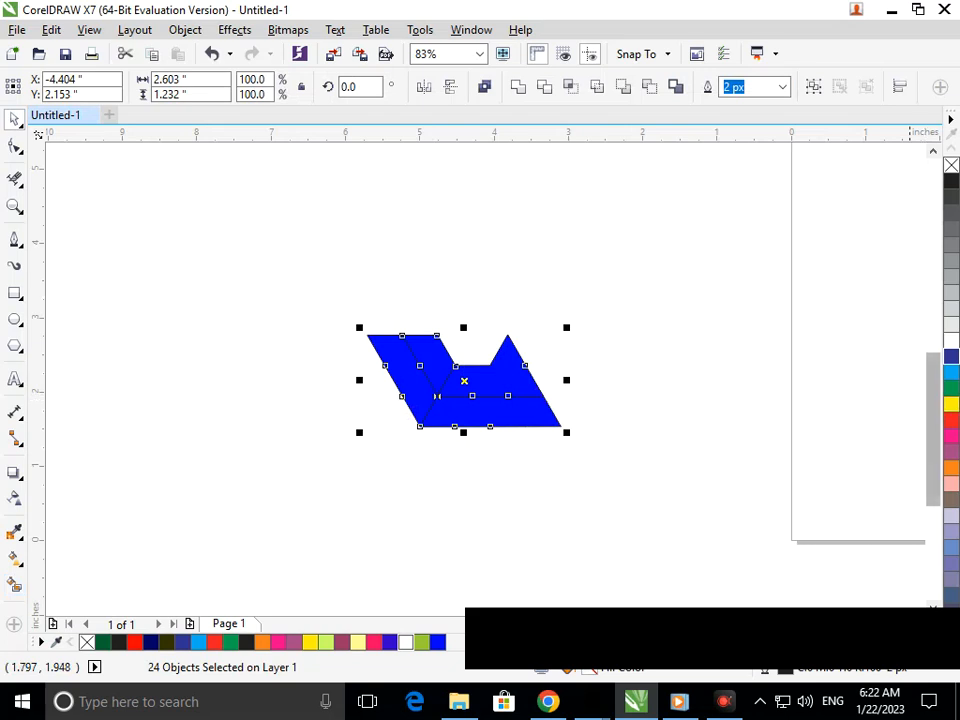
left_click(782, 87)
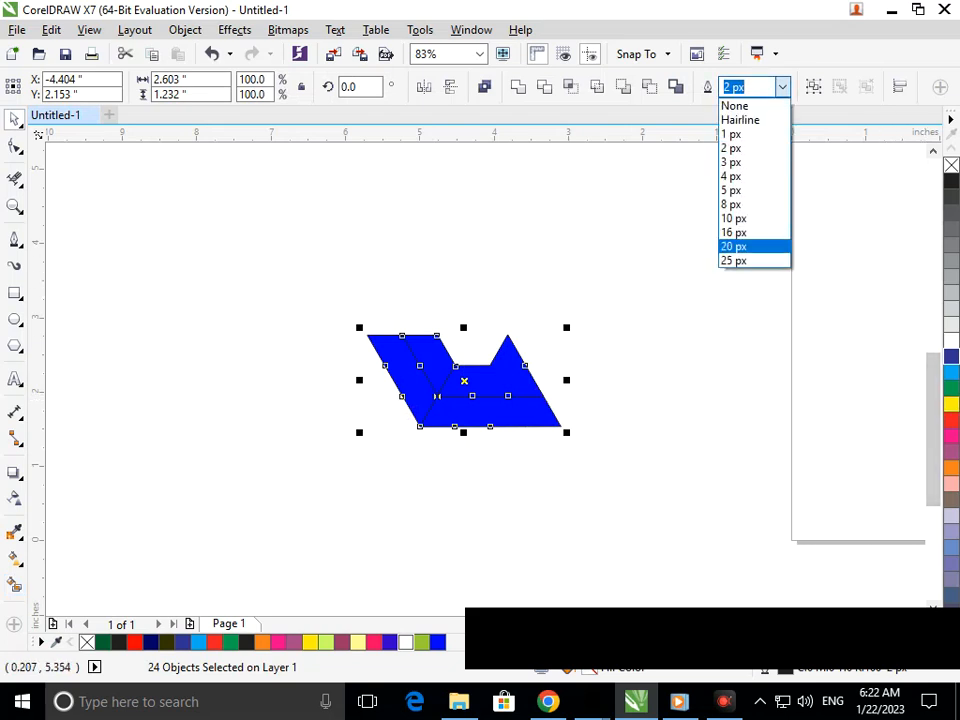
left_click(740, 261)
right_click(951, 340)
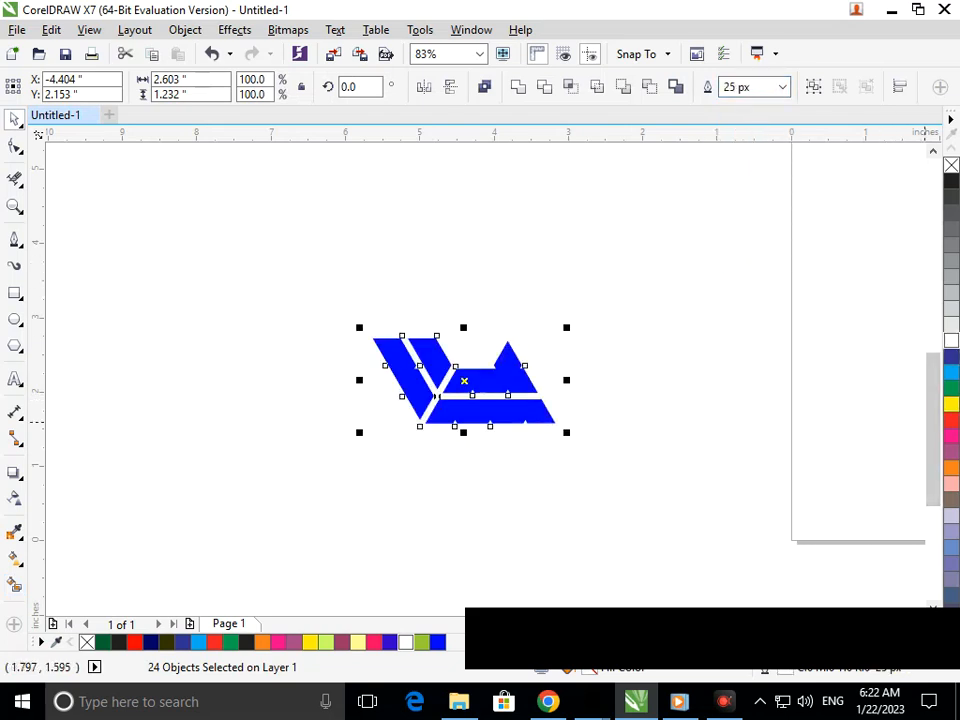
left_click(549, 492)
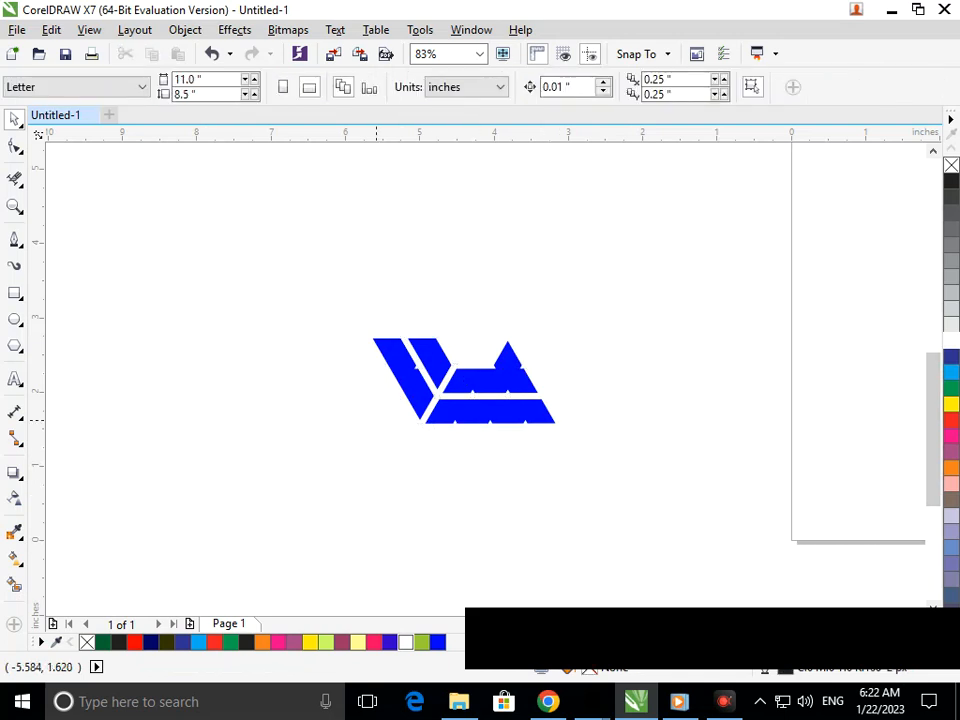
Change the outline of all pieces to red and move the shape down to about X -4.363, Y 1.374 inches
left_click_drag(328, 296, 655, 497)
right_click(951, 419)
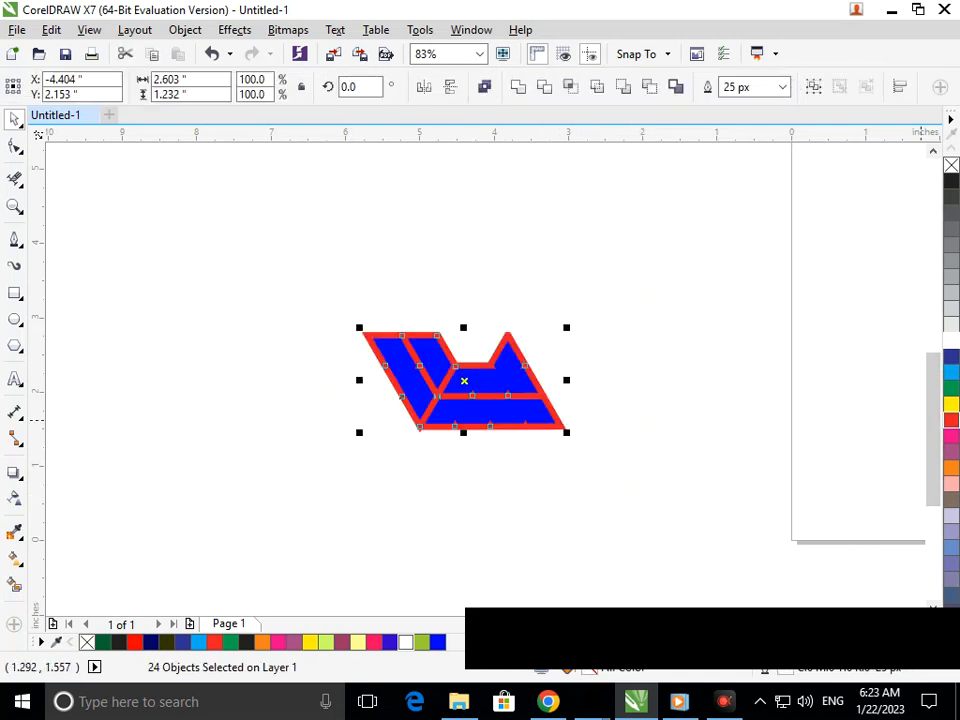
left_click(495, 480)
left_click_drag(397, 325, 602, 464)
left_click_drag(450, 410, 453, 468)
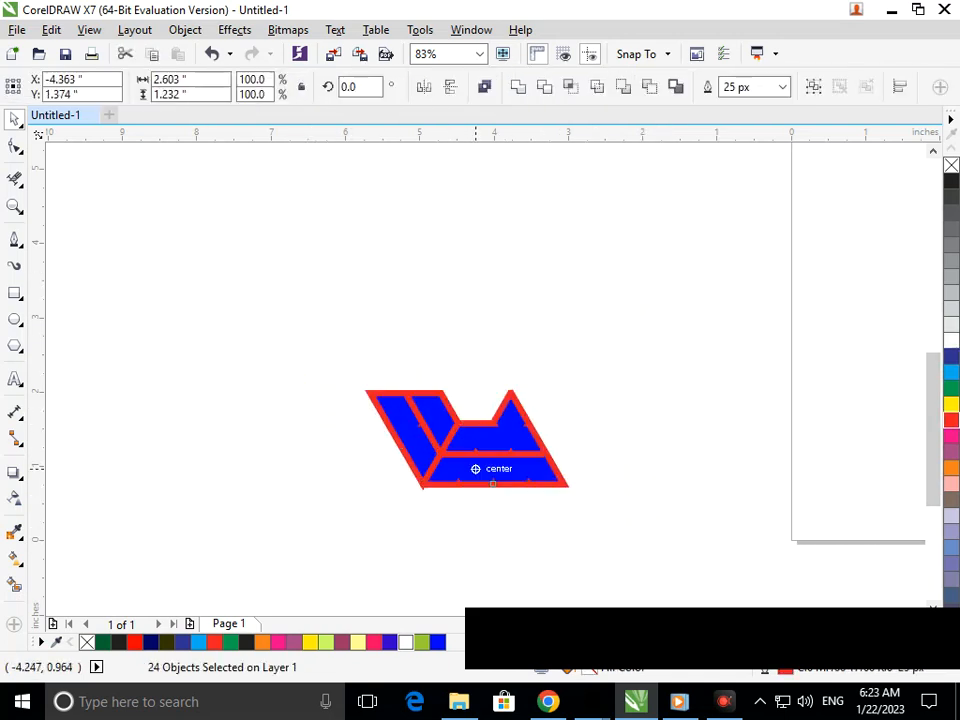
Try rotating a duplicate of the red-outlined shape to about 226.108 degrees over the original, and undo it
left_click(487, 539)
left_click_drag(344, 338, 524, 357)
left_click(536, 478)
left_click_drag(475, 501, 509, 366)
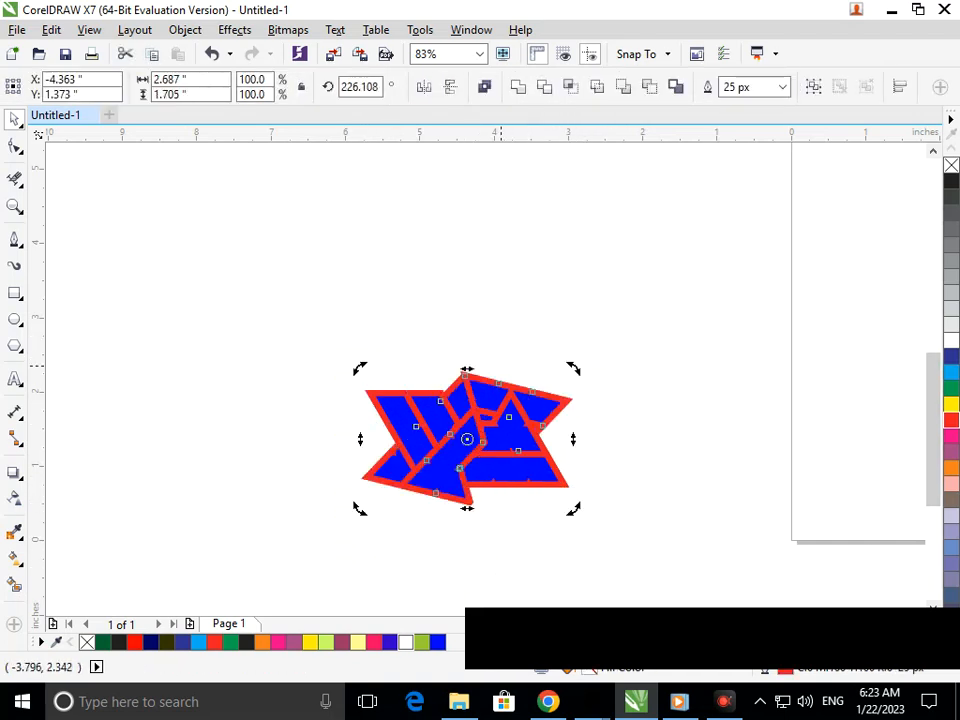
key("ctrl+z")
key("ctrl+z")
Change the outline of all the blue pieces back to white and deselect them
left_click_drag(302, 322, 592, 504)
right_click(951, 341)
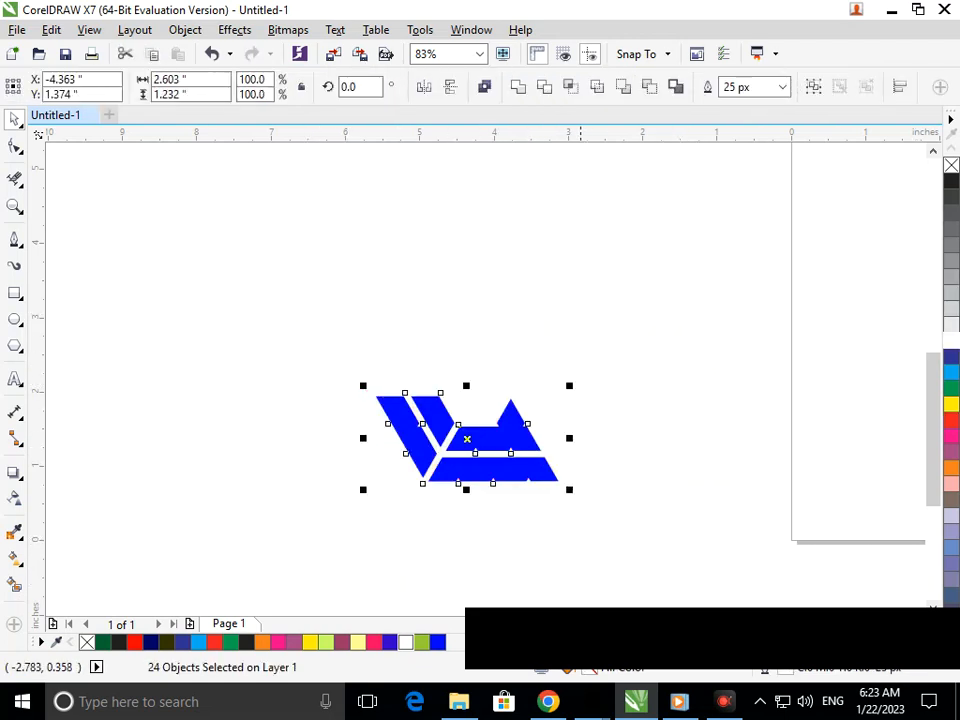
left_click(569, 526)
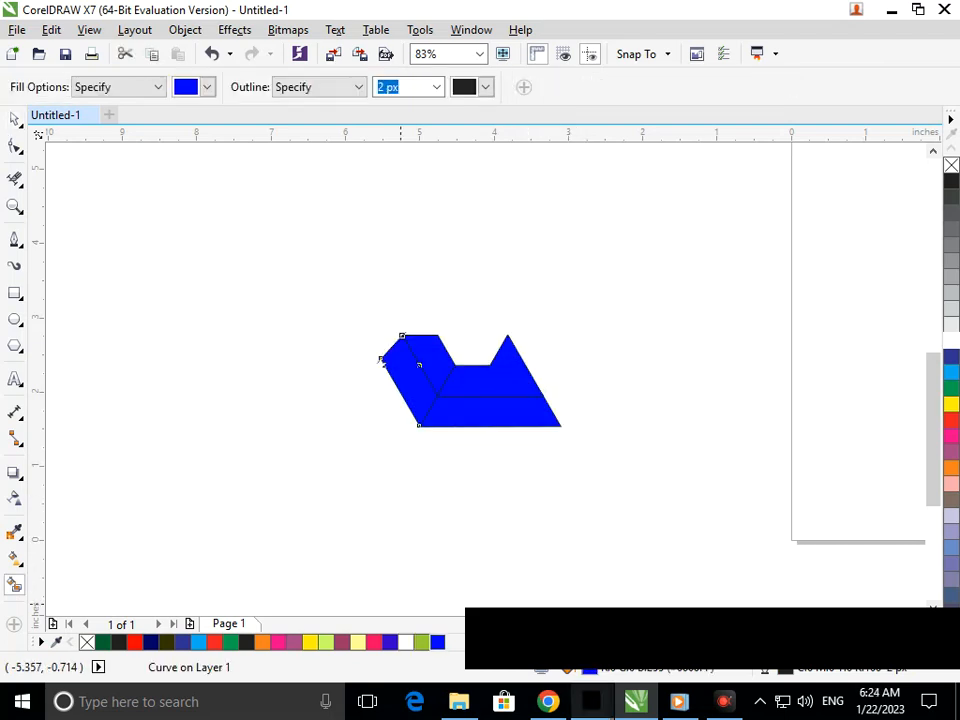
Duplicate the whole trimmed blue shape rotated to about 110.88 degrees and place the copy above the original
key("space")
left_click_drag(311, 279, 535, 426)
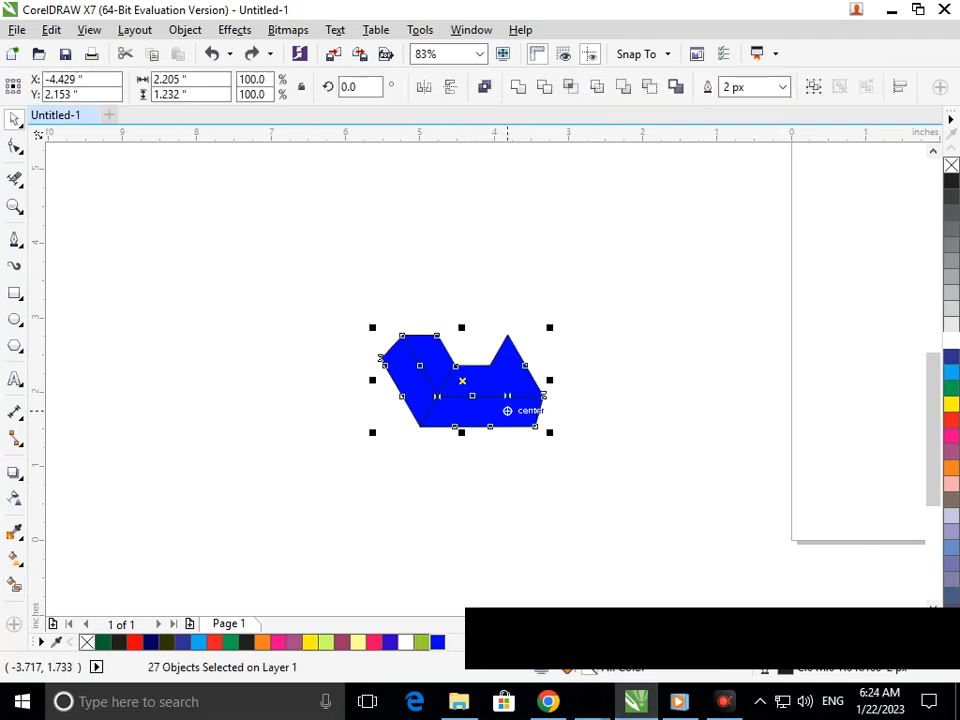
left_click(515, 414)
left_click_drag(551, 439, 488, 239)
left_click(477, 321)
left_click_drag(476, 324, 484, 254)
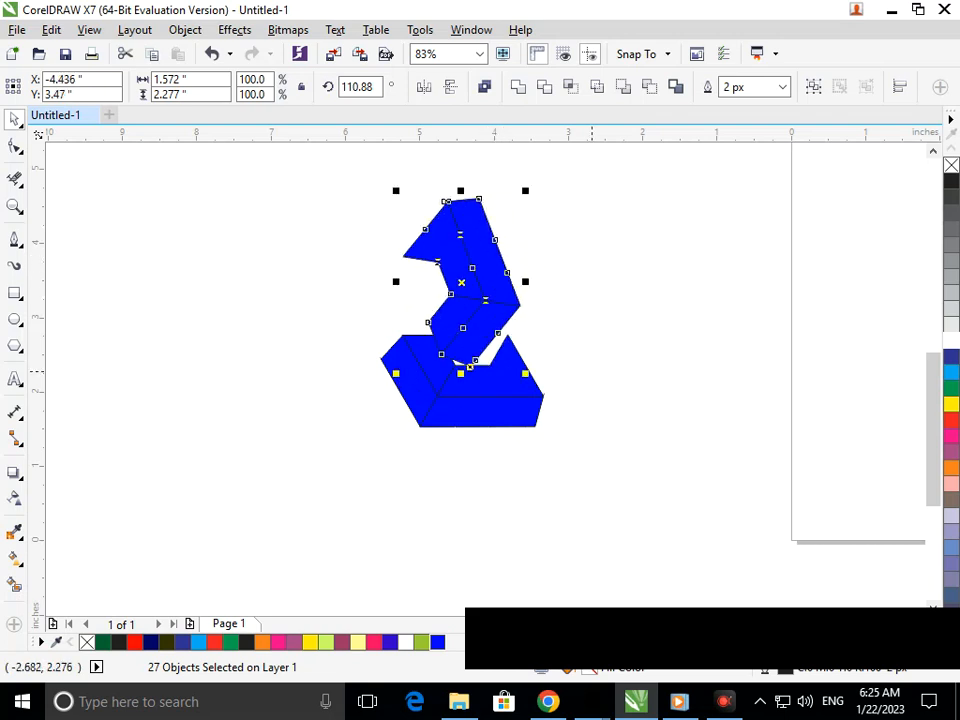
Shift the rotated copy right to about X -4.256, Y 3.46 inches so its lower end sits in the original's notch
key("Right")
key("Right")
key("Right")
key("Right")
key("Right")
key("Right")
key("Right")
key("Right")
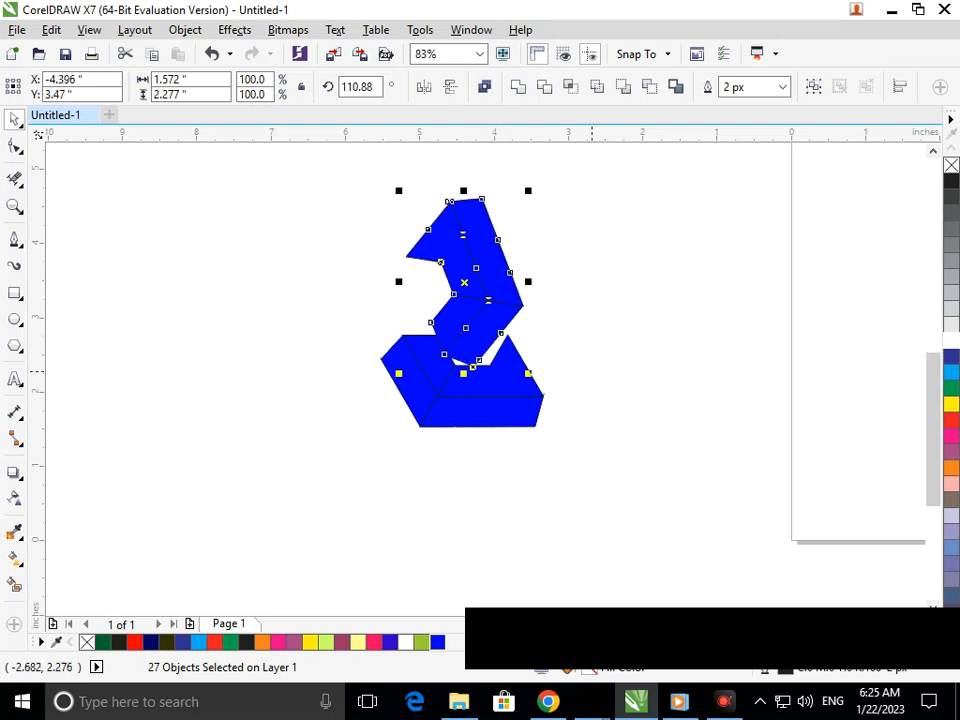
left_click_drag(486, 206, 494, 208)
left_click(511, 333)
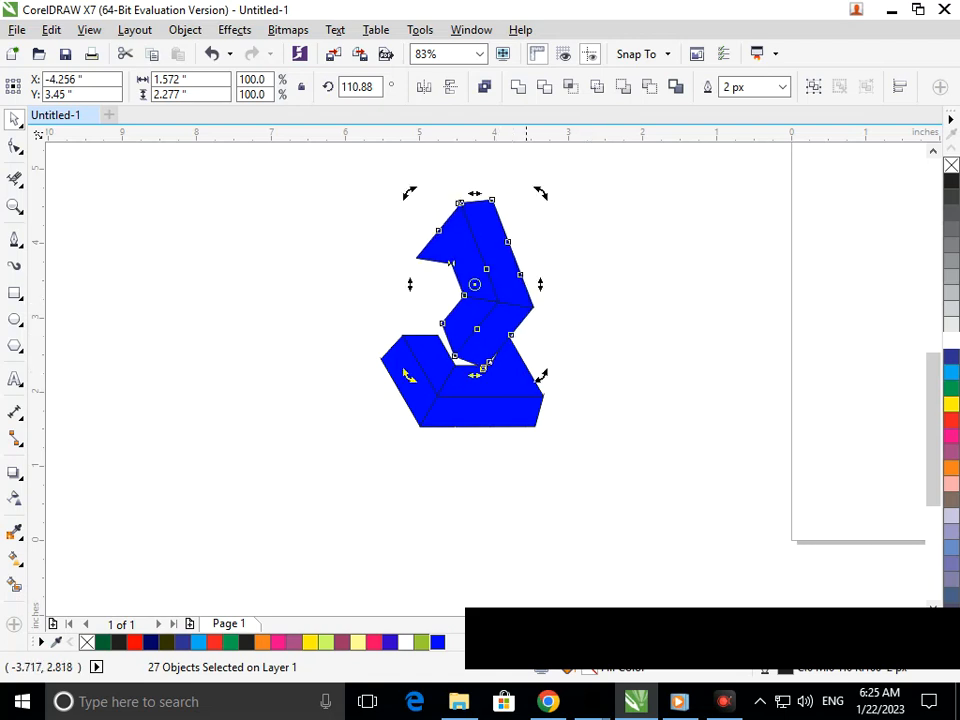
left_click(551, 364)
left_click(473, 307)
left_click(569, 327)
key("ctrl+z")
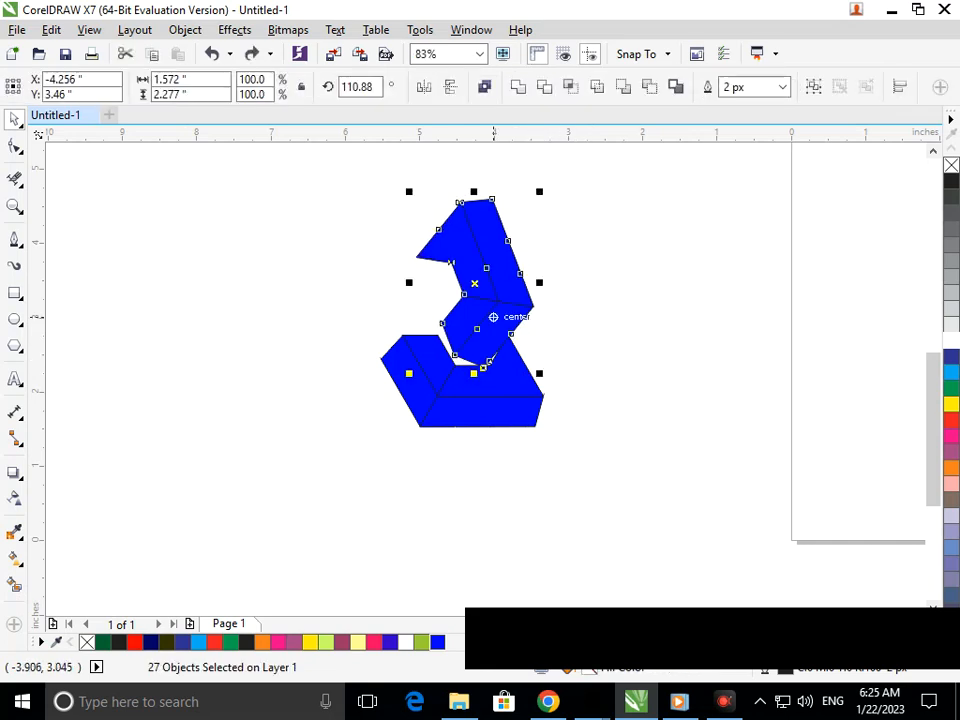
Rotate the upper copy to about 129.295 degrees
left_click(493, 316)
left_click_drag(542, 372, 480, 344)
left_click(494, 342)
left_click(485, 348)
left_click_drag(530, 371, 536, 366)
left_click(548, 387)
Nudge the upper copy left and down to X -4.508, Y 3.434 inches
key("Left")
key("Left")
key("Left")
key("Left")
key("Left")
key("Left")
key("Left")
key("Left")
key("Down")
key("Down")
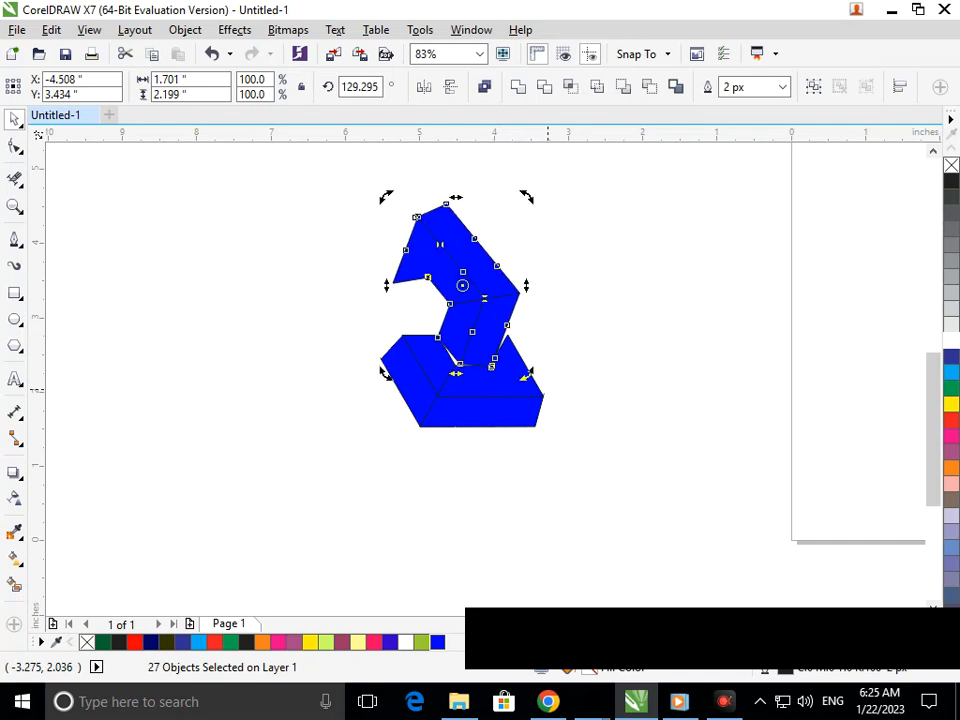
Adjust the upper copy's rotation to about 123.485 degrees
left_click(488, 337)
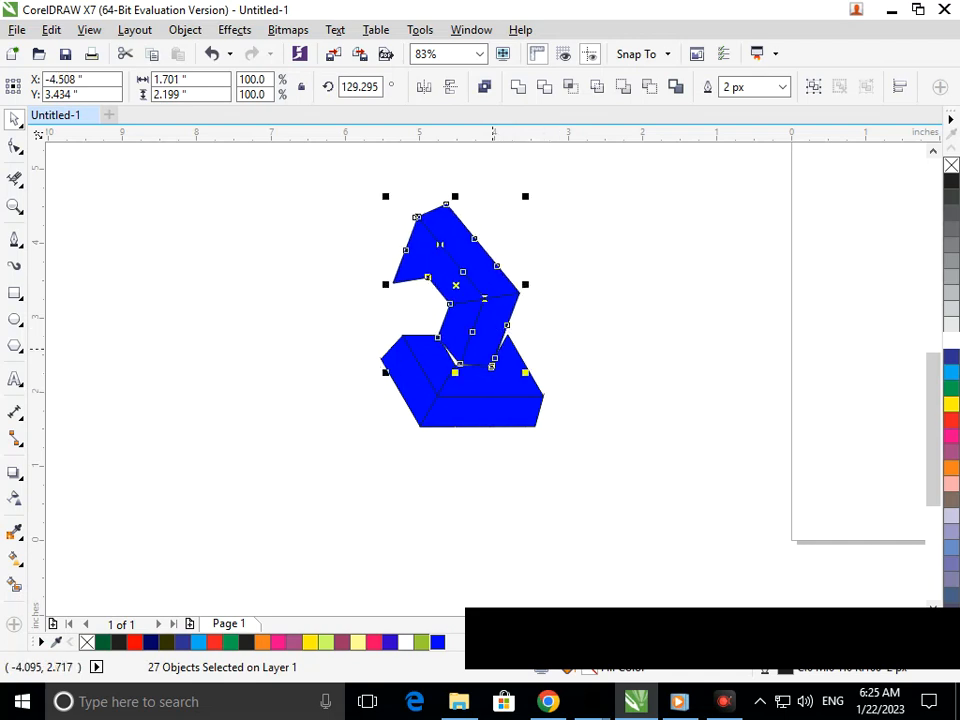
left_click(496, 286)
left_click(495, 285)
left_click_drag(521, 191, 525, 207)
Nudge the upper copy to about X -4.451, Y 3.396 inches to close the gap with the base shape
key("Right")
key("Right")
key("Right")
key("Right")
key("Right")
key("Right")
key("Right")
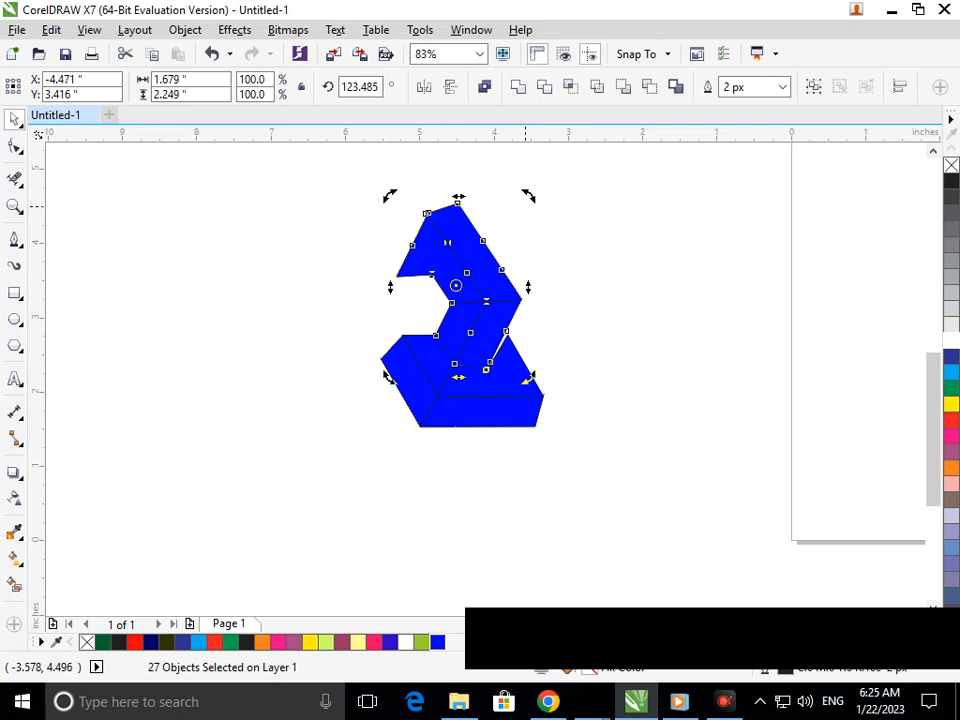
left_click_drag(528, 380, 527, 381)
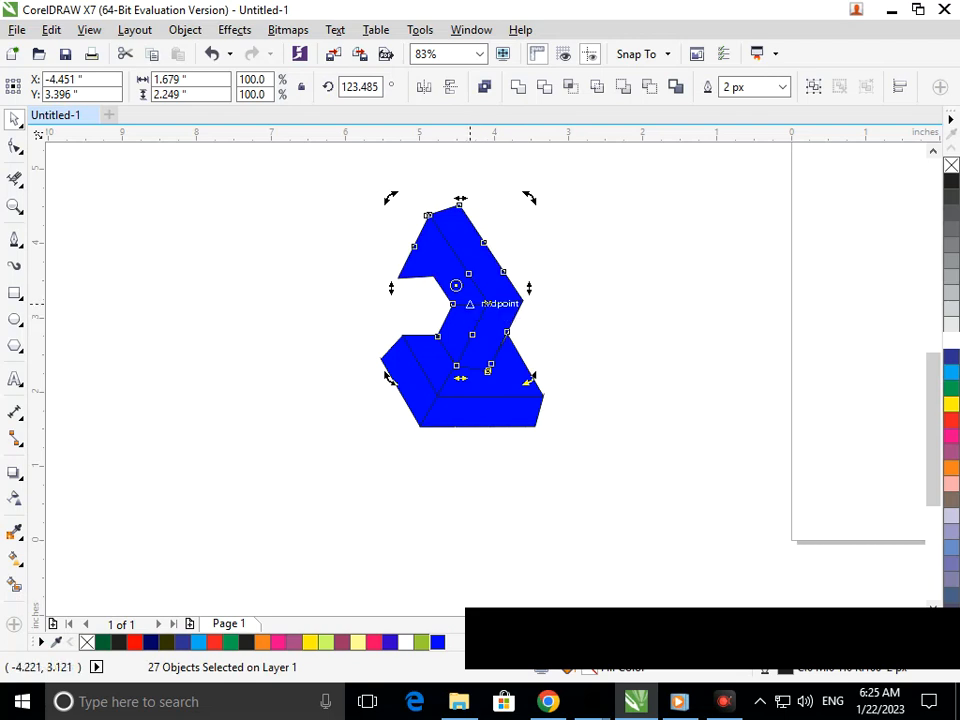
Duplicate the upper copy to the left and rotate the duplicate to about 242.879 degrees
left_click_drag(481, 289, 381, 309)
key("ctrl+z")
left_click_drag(442, 276, 321, 295)
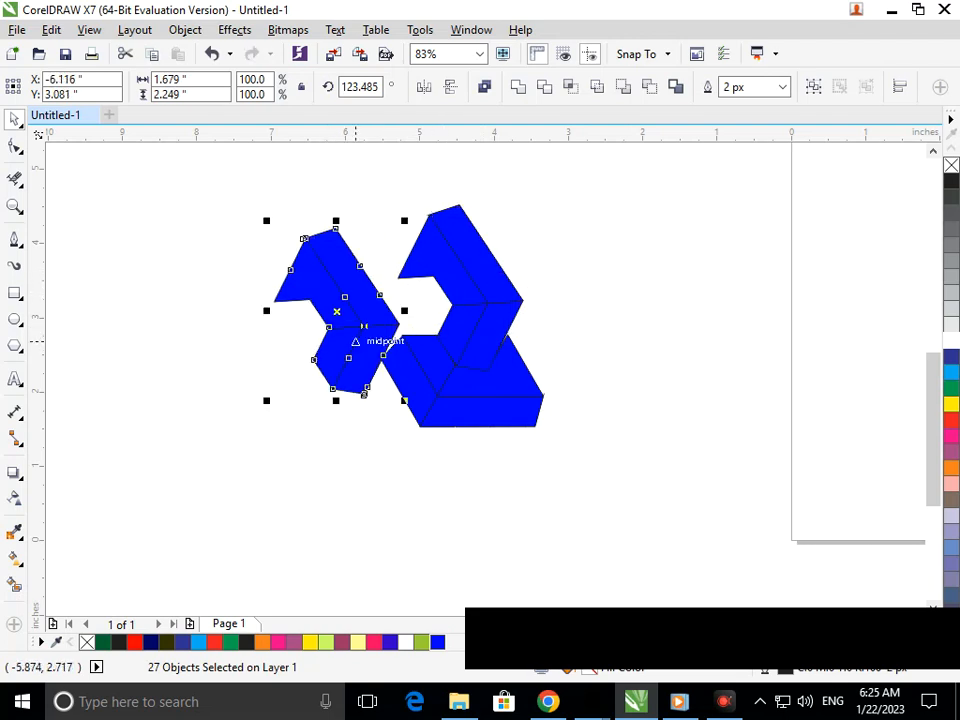
left_click(355, 341)
left_click_drag(407, 400, 437, 325)
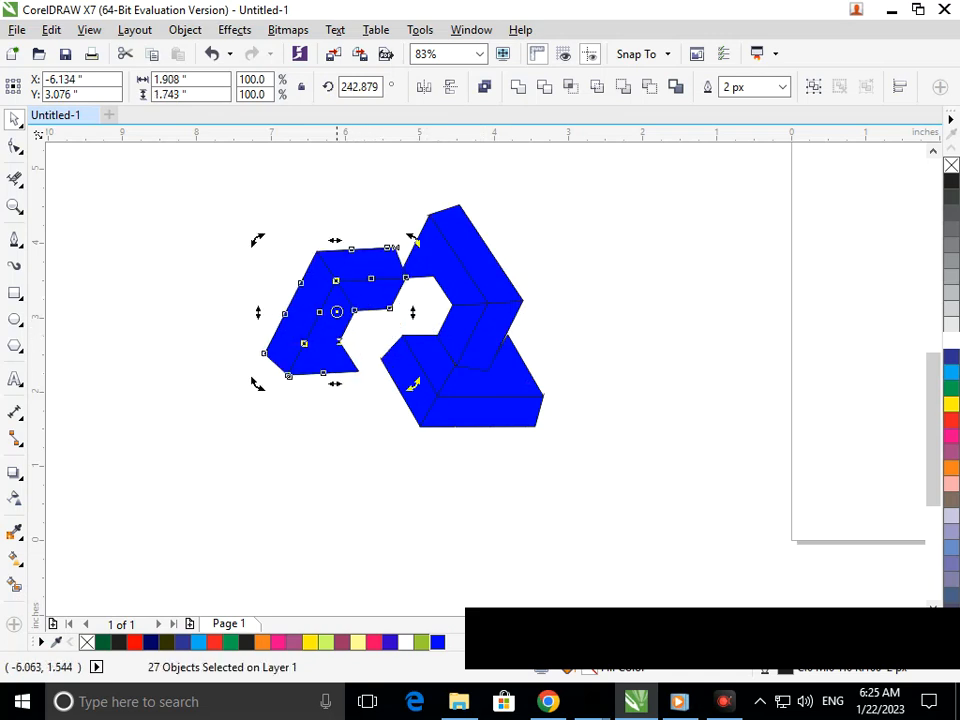
Move the third copy against the other two pieces, at about X -5.476, Y 2.776 inches
left_click_drag(311, 302, 358, 326)
key("Right")
key("Right")
key("Right")
key("Right")
key("Down")
Try rotating the third copy to about 240.315 degrees and undo the rotation
left_click(354, 343)
mouse_move(312, 406)
left_mouse_down()
mouse_move(303, 408)
mouse_move(317, 371)
mouse_move(303, 416)
left_mouse_up()
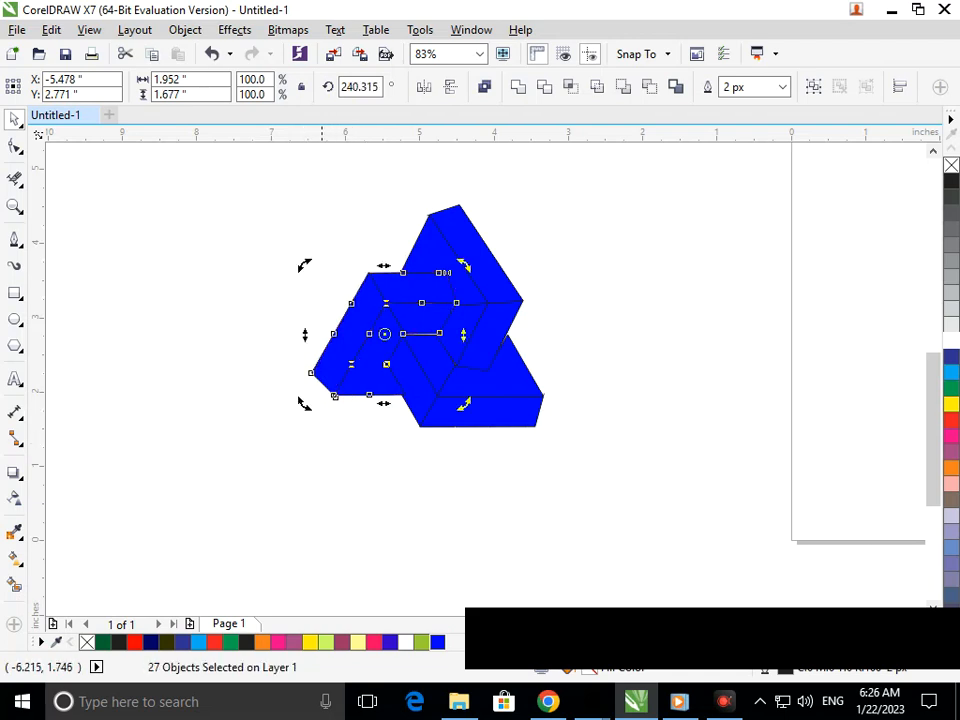
left_click(306, 409)
left_click(314, 372)
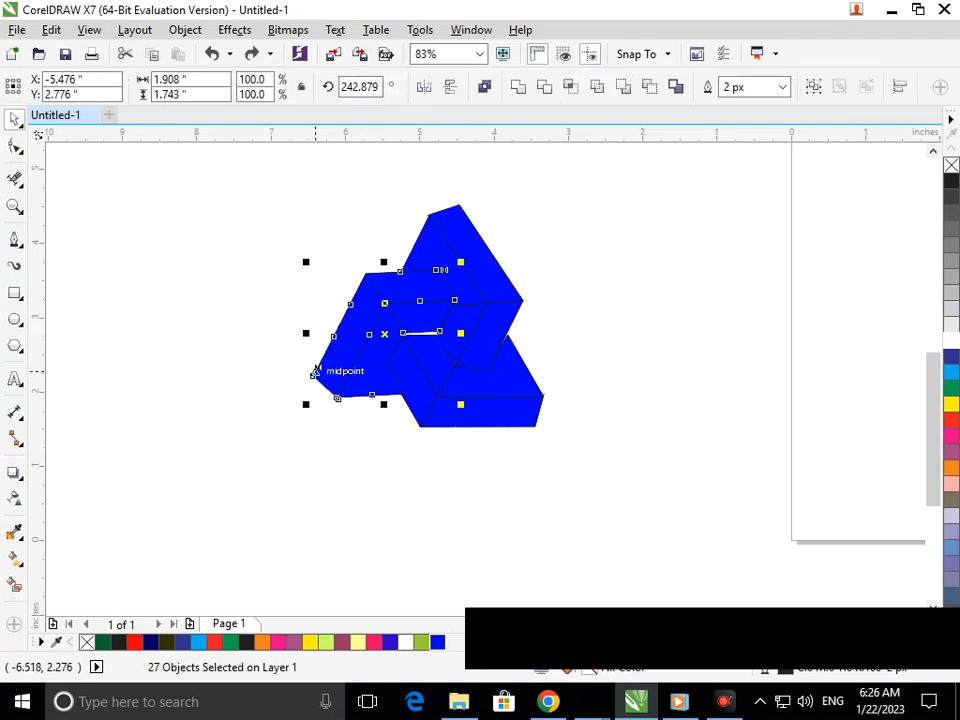
Rotate the third copy to about 237.499 degrees to align it with its neighbours, and deselect it
left_click(323, 386)
left_click_drag(316, 368, 314, 366)
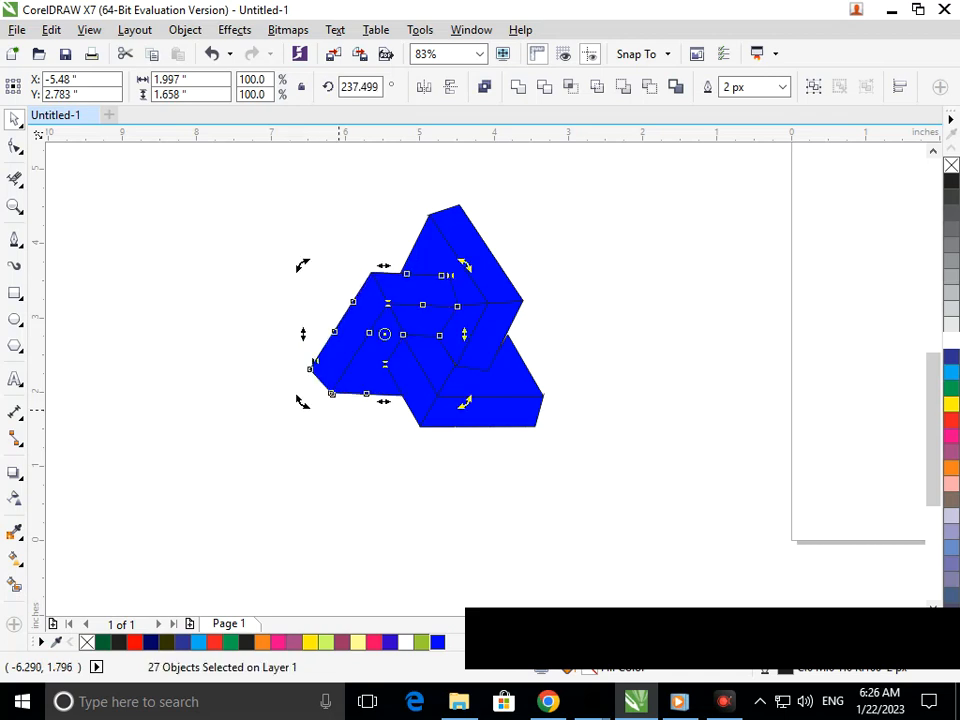
left_click(399, 458)
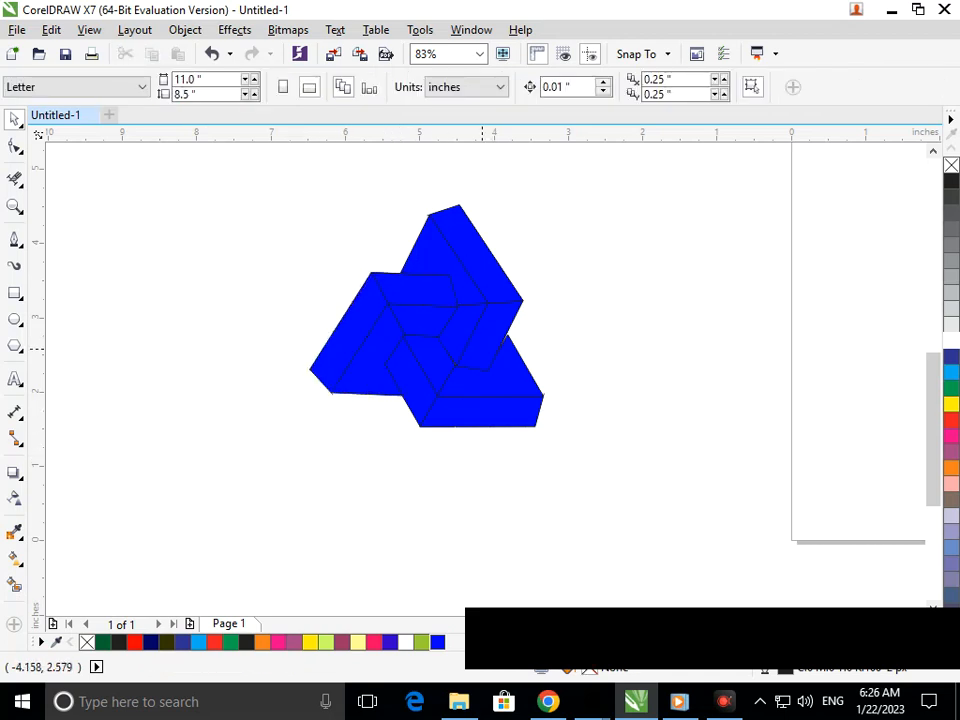
Try nudging the inner piece of the right arm sideways, return it to its place and deselect it
left_click(482, 349)
key("Right")
key("Right")
key("Left")
key("Left")
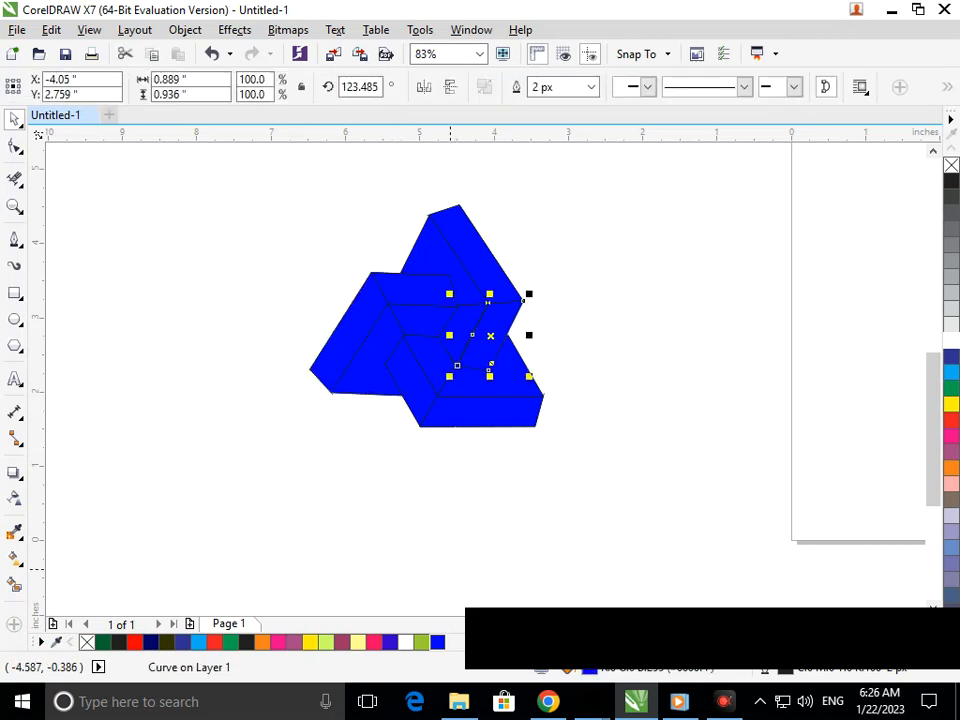
key("Escape")
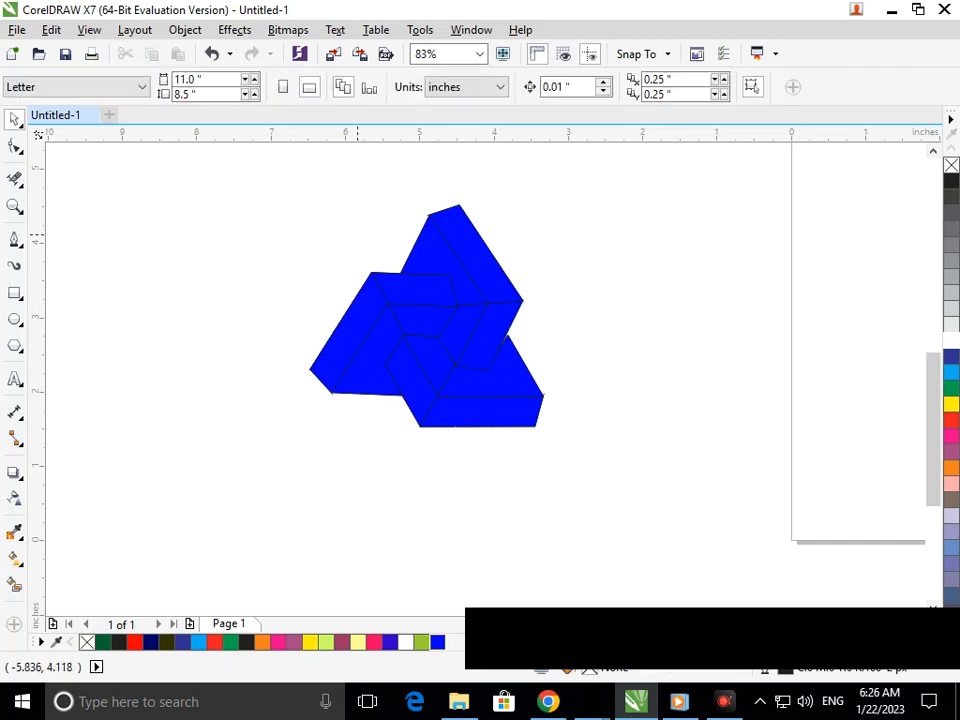
Give all the emblem pieces white outlines and a black fill
left_click_drag(274, 176, 767, 534)
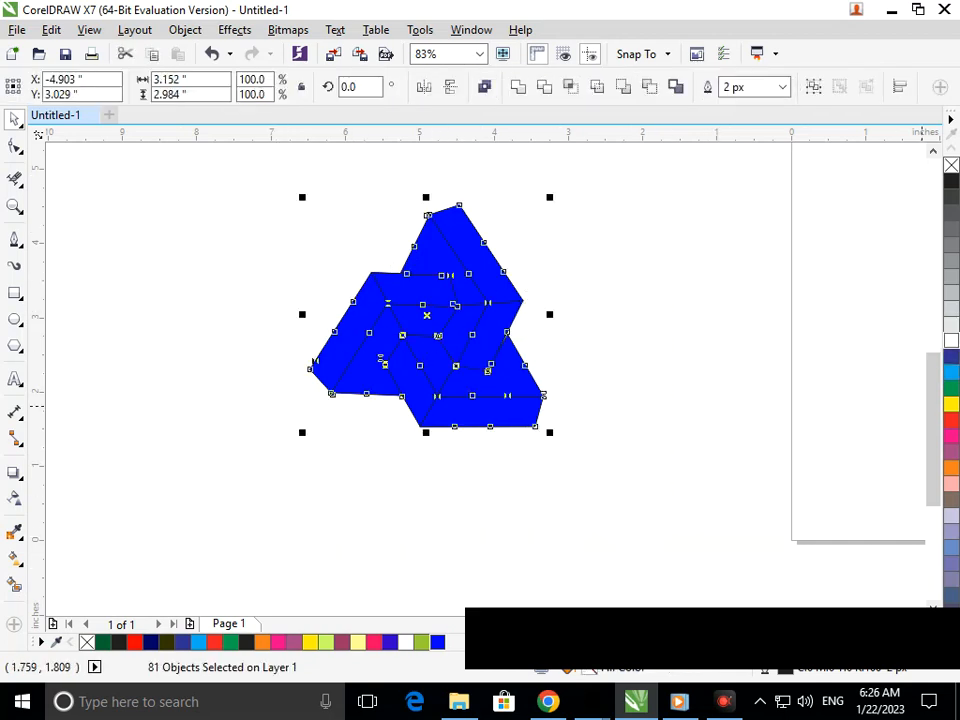
key("Escape")
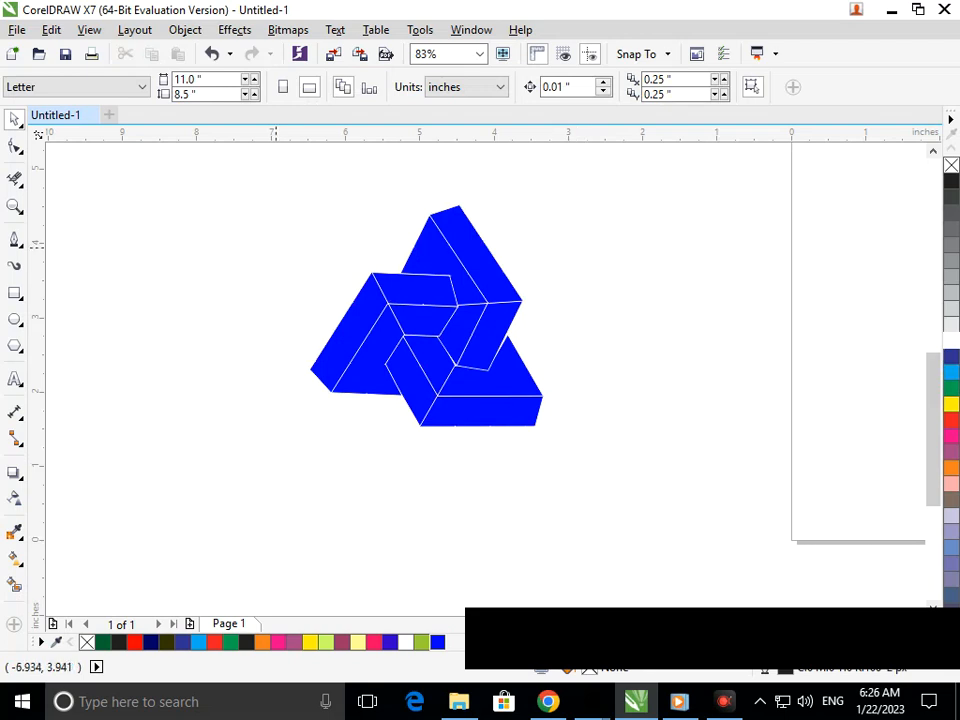
left_click_drag(274, 154, 640, 410)
left_click(951, 181)
key("Escape")
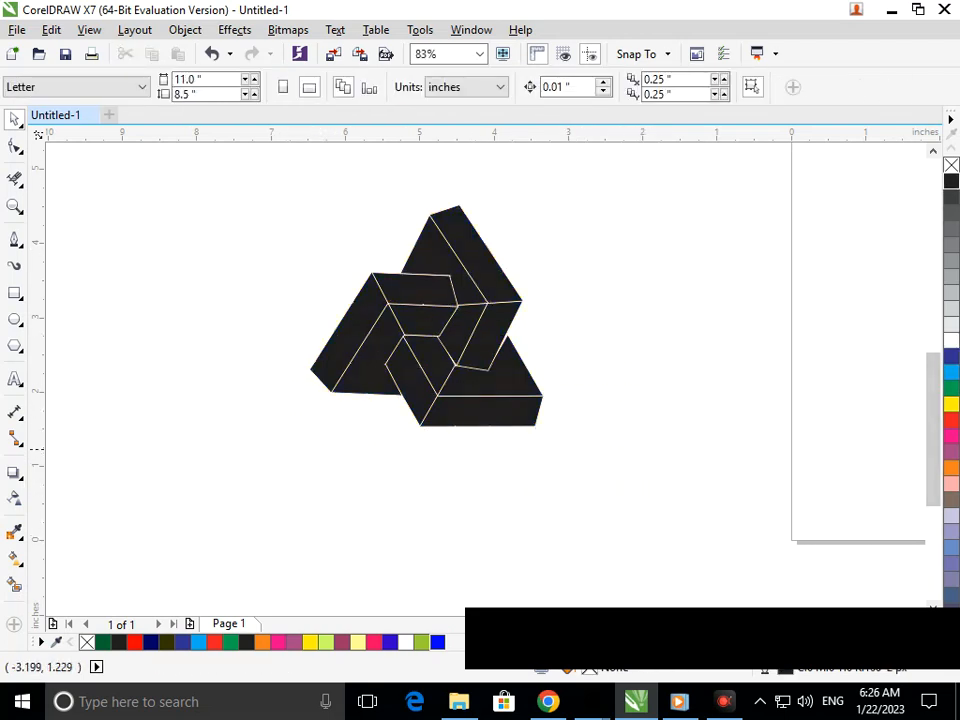
Clear the leftover artwork from the page and move the whole emblem onto it, at about X 4.88, Y 4.456 inches
scroll(555, 448, "down", 3)
left_click_drag(345, 495, 679, 240)
key("Delete")
left_click_drag(208, 317, 351, 444)
left_click_drag(290, 403, 496, 374)
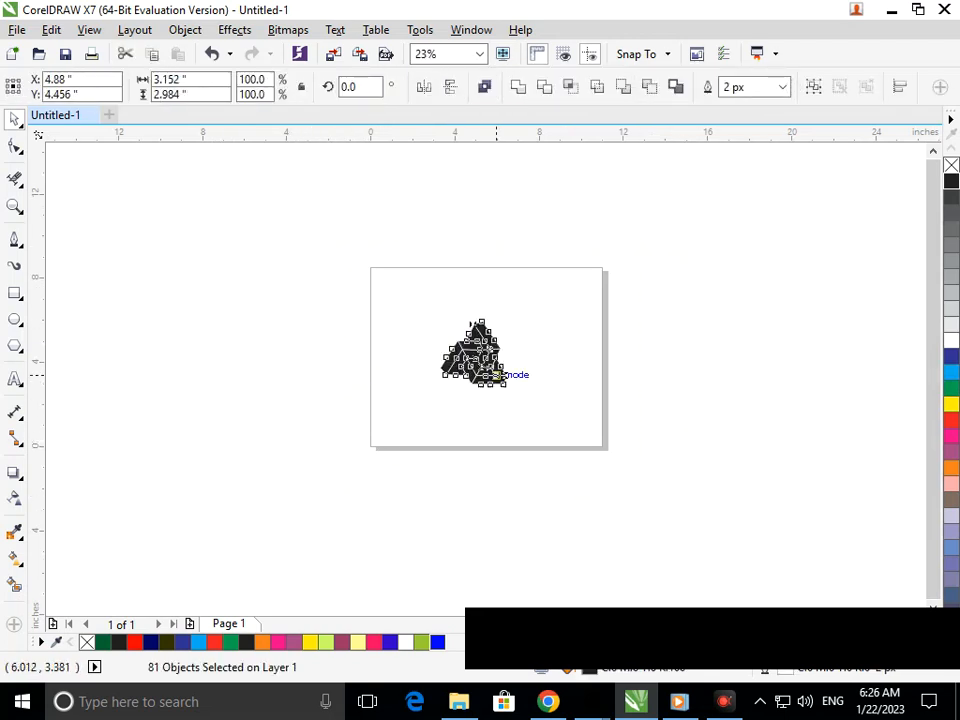
key("Escape")
scroll(430, 466, "up", 2)
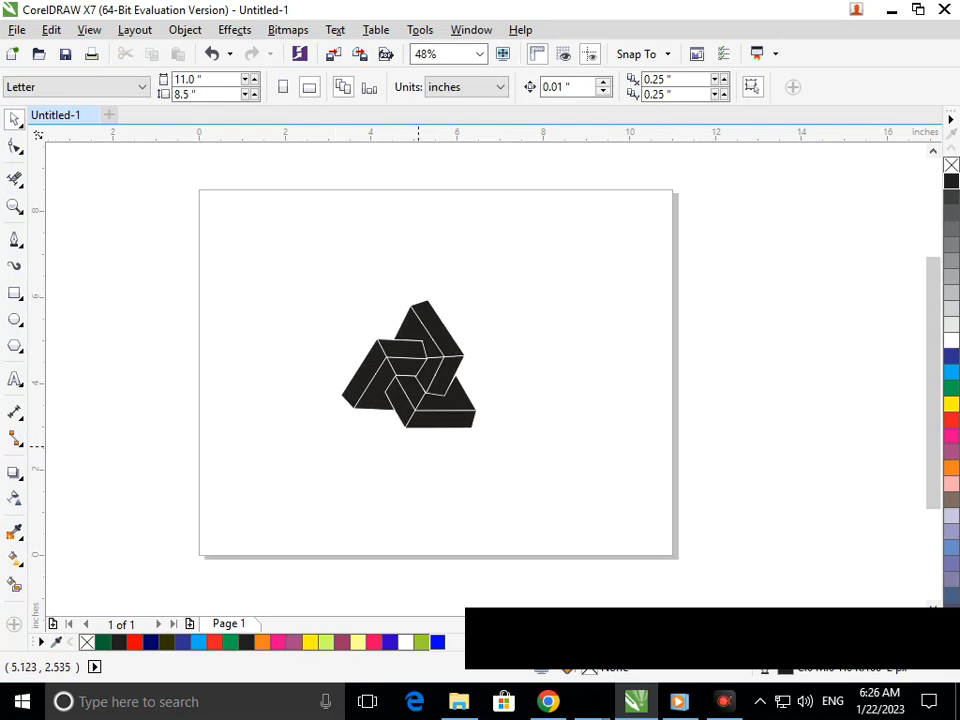
Weld the left arm's outer strip and its upper strip into one shape
left_click_drag(366, 370, 350, 396)
key("ctrl+z")
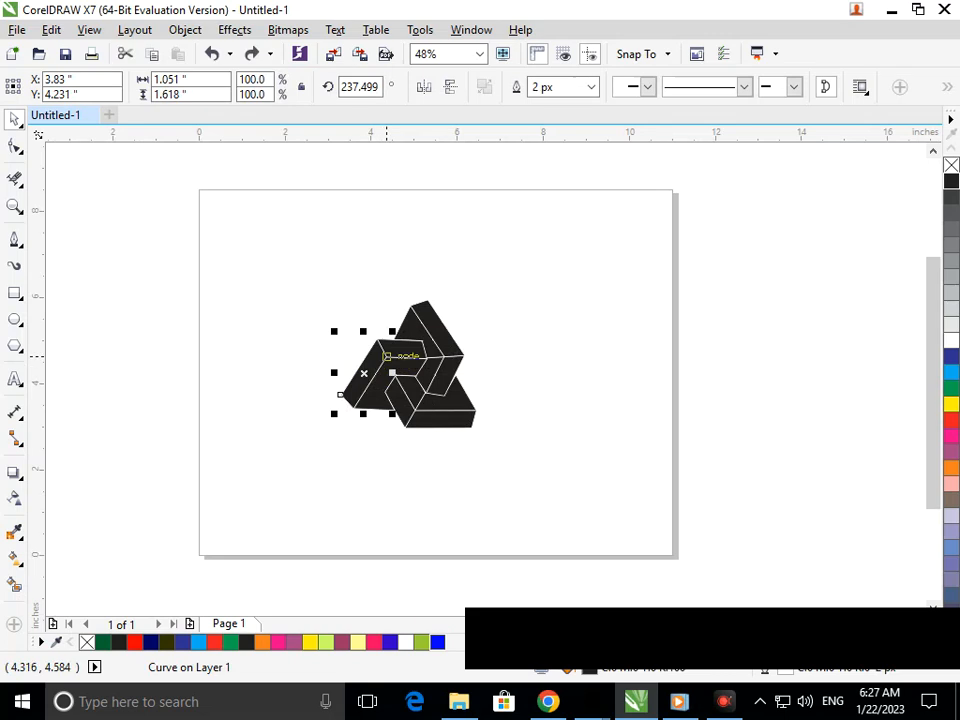
left_click(398, 348, "shift")
key("ctrl+l")
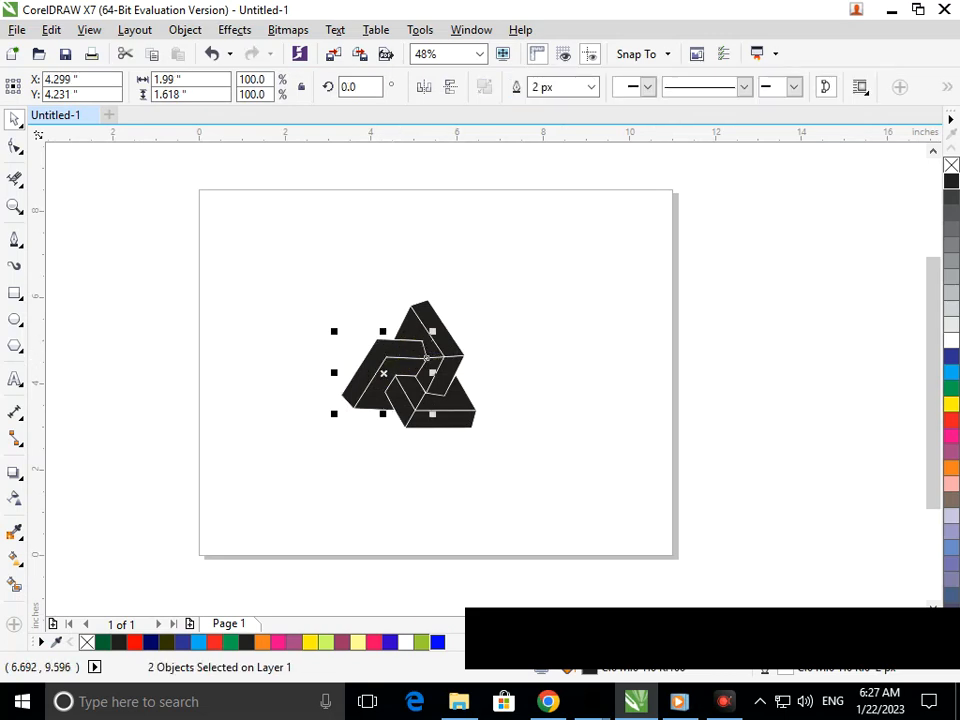
left_click(472, 446)
Weld the bottom arm's lower strip to the slanted strip at its left end
left_click_drag(436, 418, 491, 424)
key("ctrl+z")
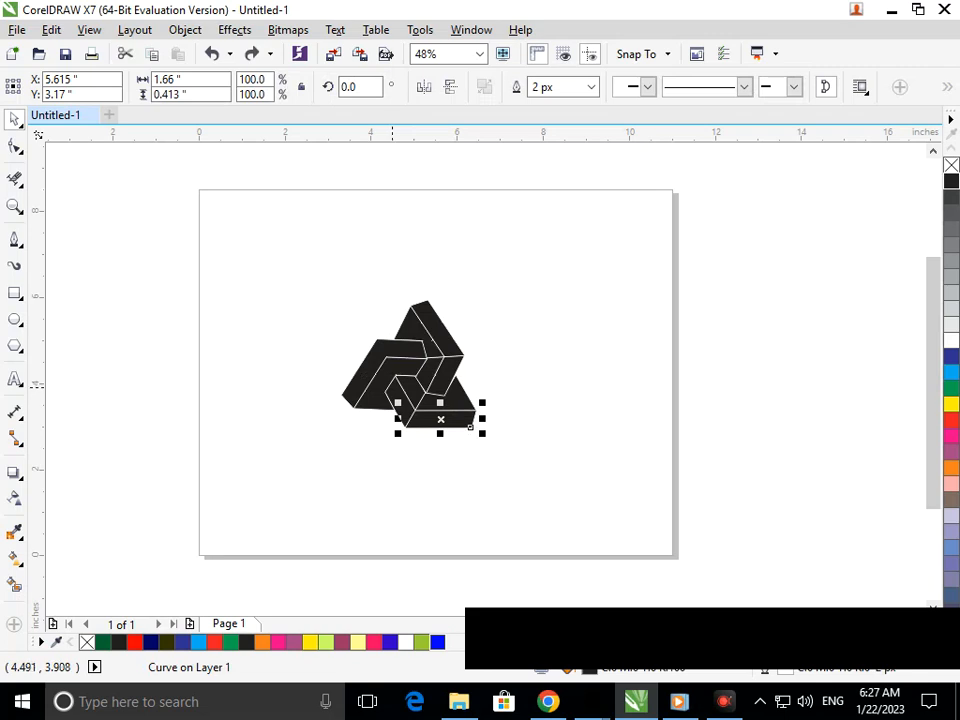
left_click(392, 386, "shift")
key("ctrl+l")
left_click(536, 433)
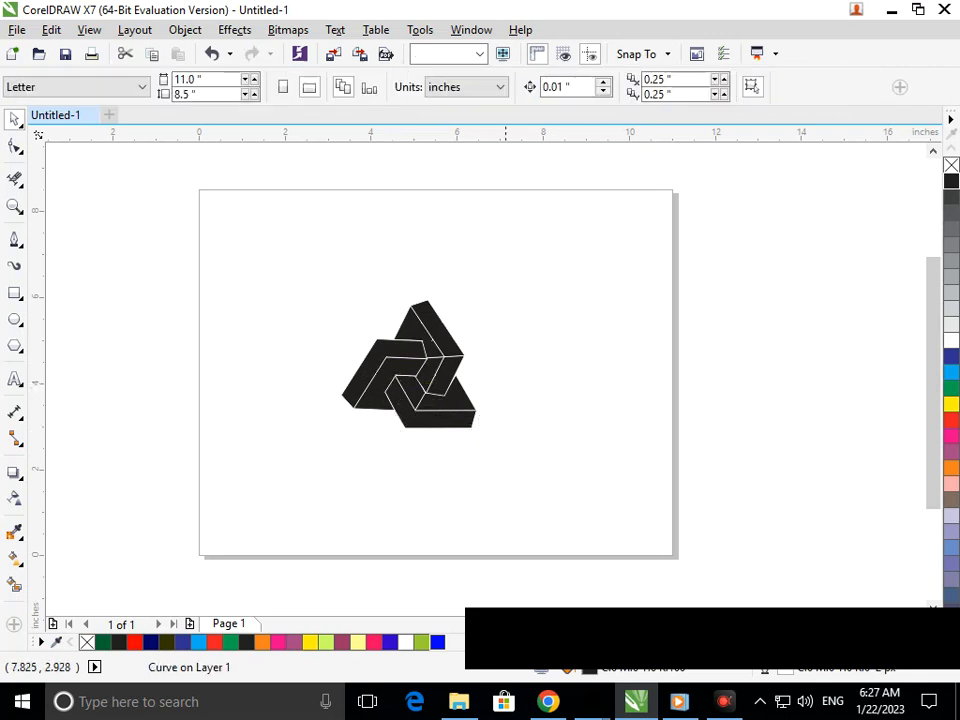
Weld the two inner faces of the bottom arm into one shape
mouse_move(464, 404)
left_mouse_down()
mouse_move(499, 399)
mouse_move(466, 411)
left_mouse_up()
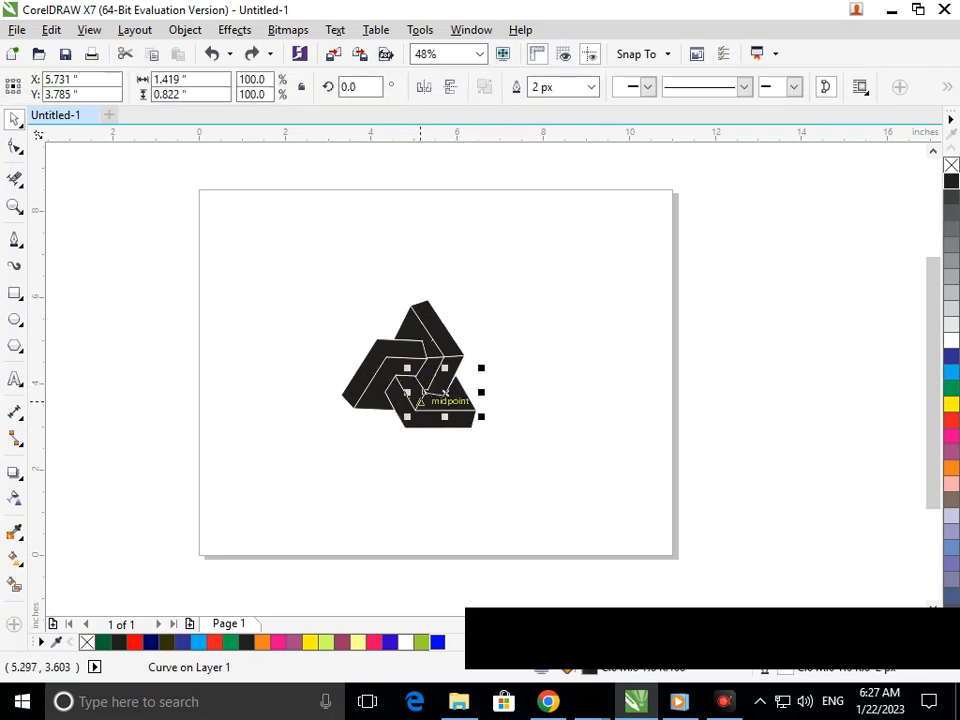
left_click(404, 380, "shift")
left_click(519, 87)
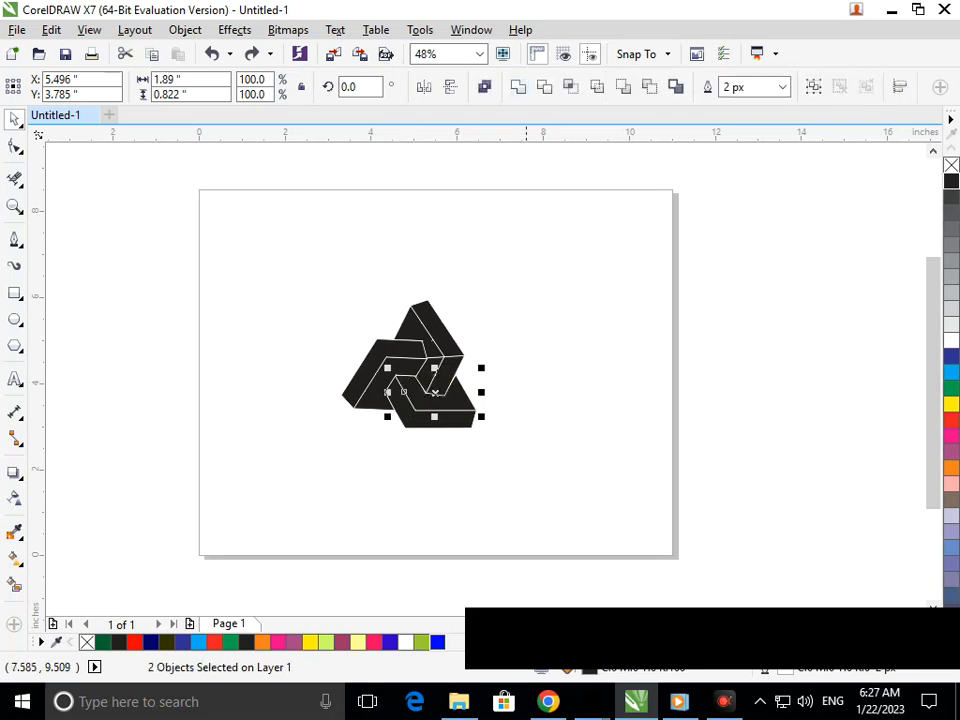
left_click(550, 451)
Weld the right arm's long outer strip to the slanted piece below it
left_click_drag(444, 380, 497, 350)
key("ctrl+z")
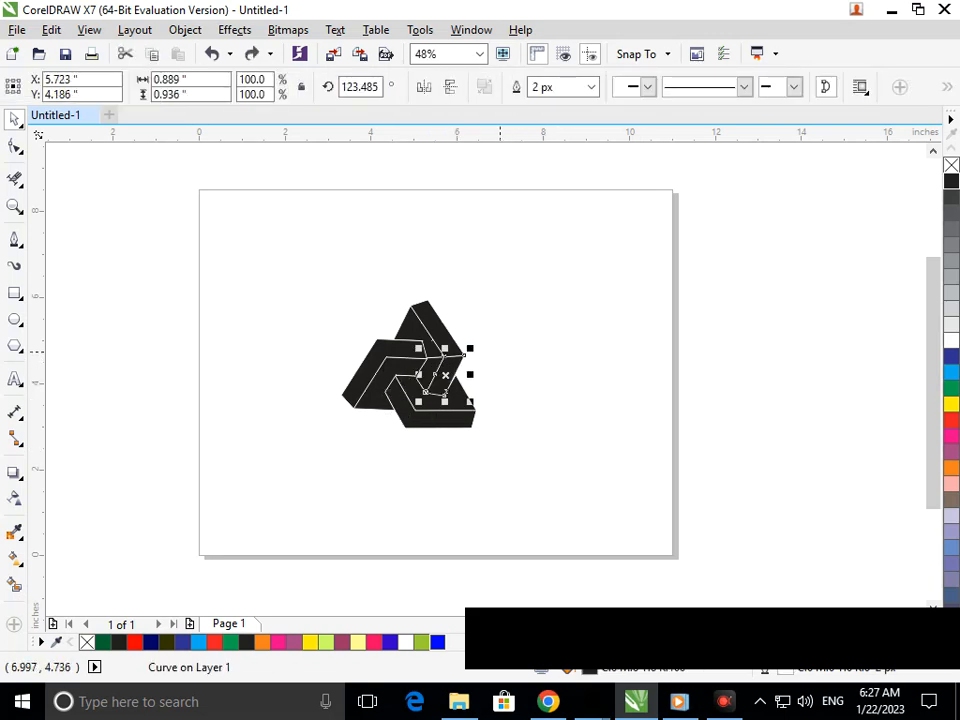
left_click(439, 332, "shift")
left_click(519, 87)
left_click(562, 393)
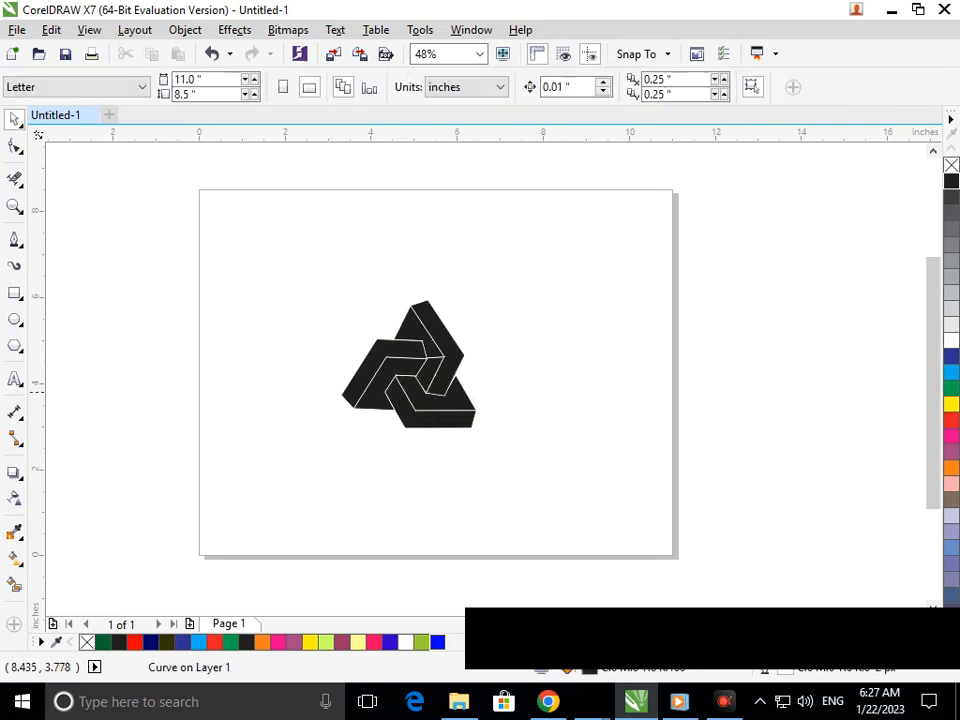
Weld the small central piece to the upper arm's inner face
left_click_drag(426, 375, 413, 401)
key("ctrl+z")
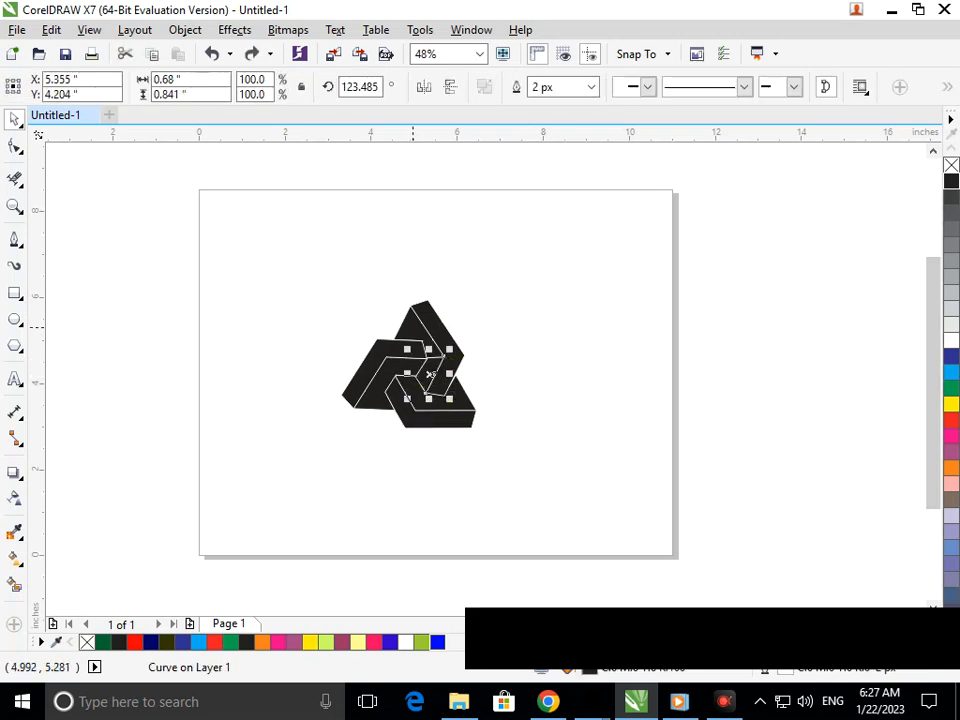
left_click(415, 328, "shift")
left_click(518, 87)
left_click(548, 429)
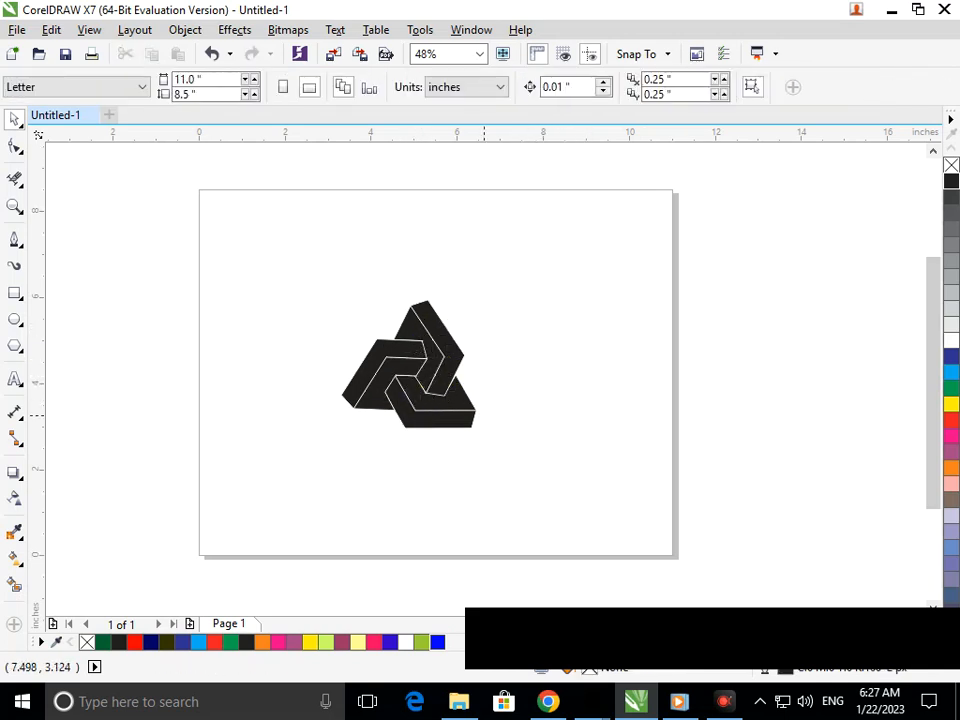
Rotate the two bottom arm shapes together to about 359.997 degrees and deselect them
scroll(537, 341, "down", 2)
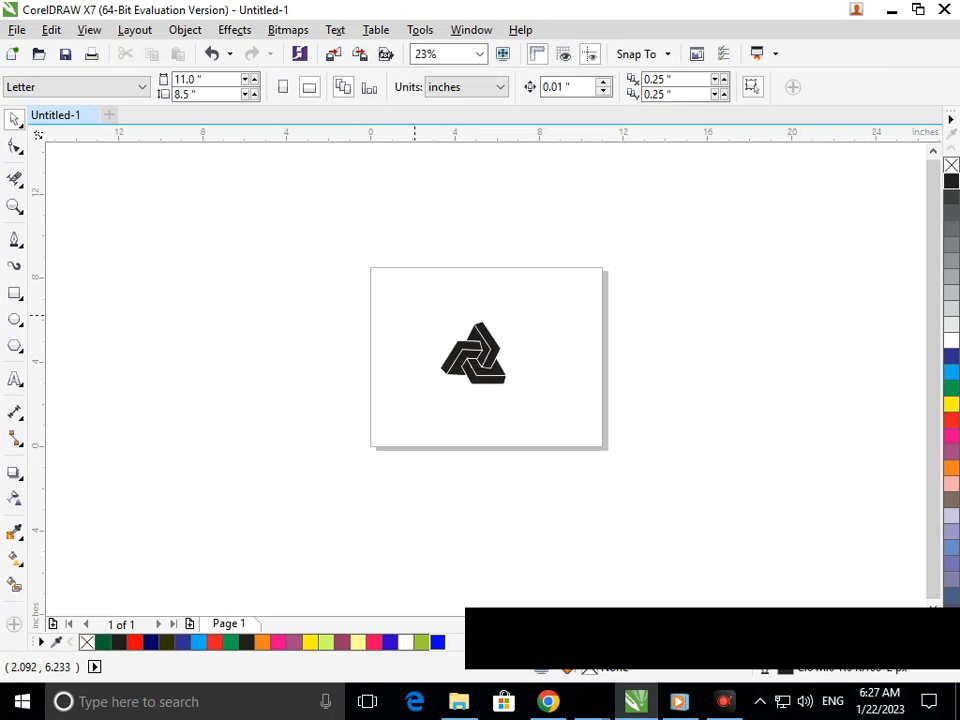
key("F4")
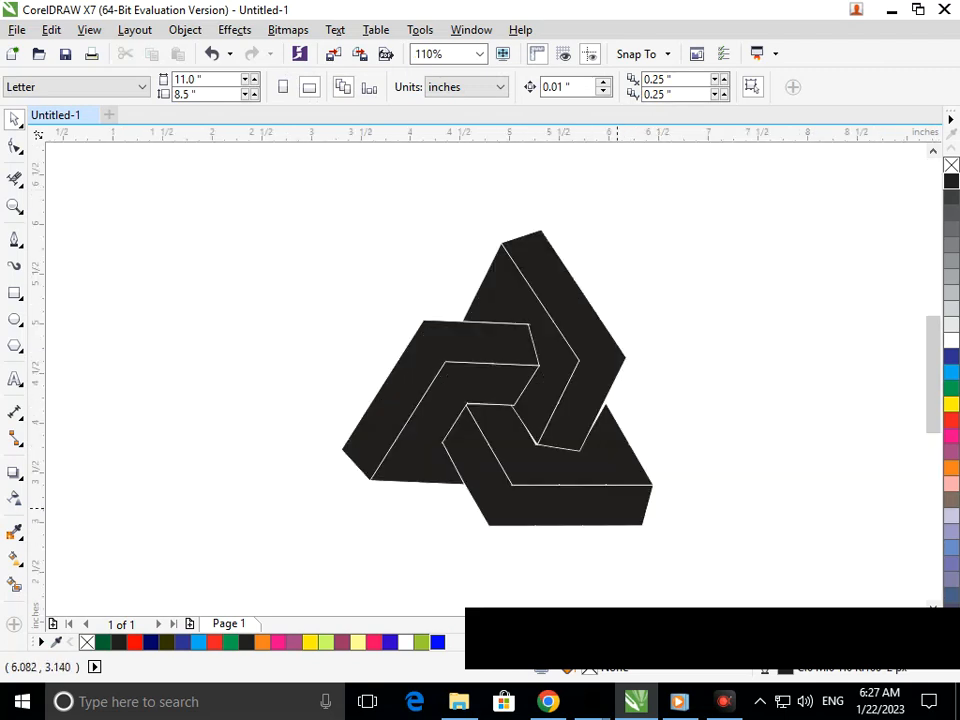
left_click(610, 482)
left_click(596, 510, "shift")
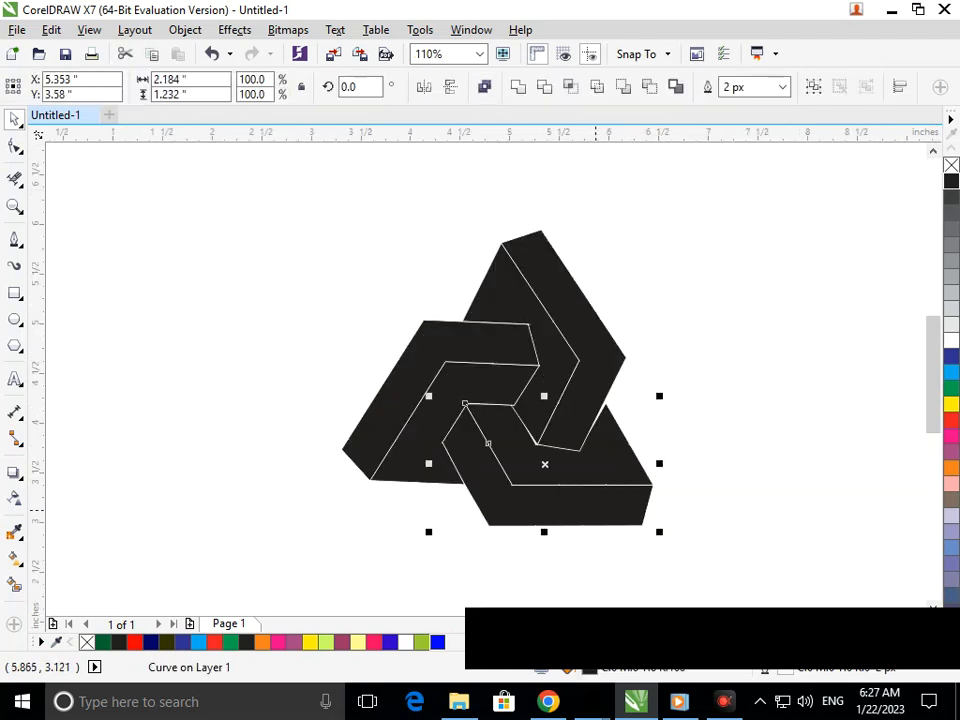
left_click(614, 518)
mouse_move(662, 530)
left_mouse_down()
mouse_move(657, 543)
mouse_move(661, 535)
left_mouse_up()
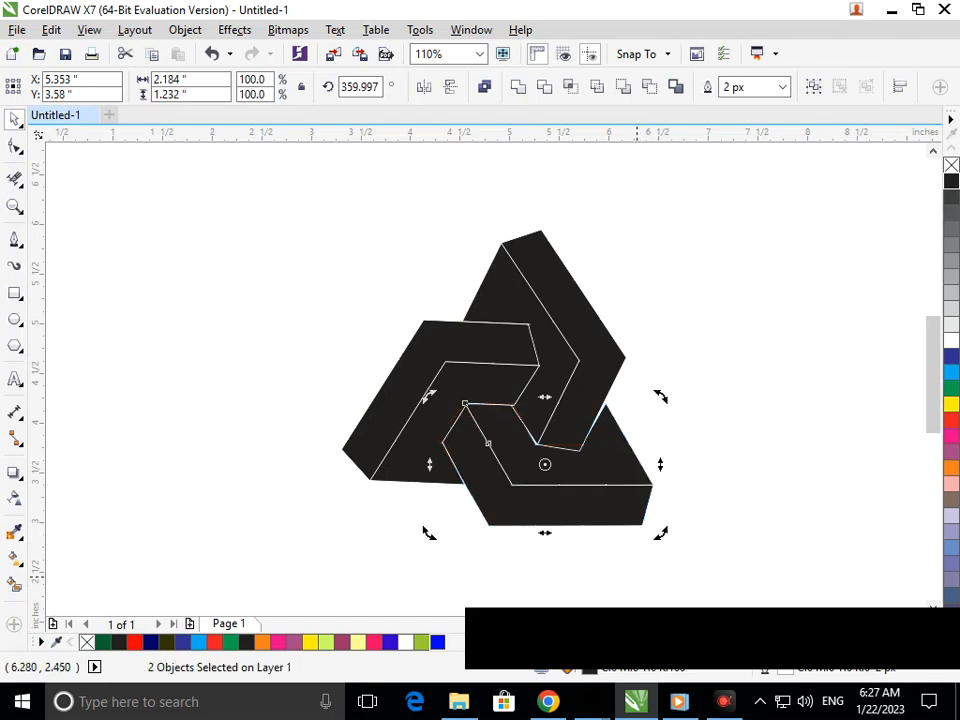
left_click(637, 577)
Reshape the bottom arm's inner face by moving its upper corner node against the right arm's edge, closing the gap
scroll(590, 408, "up", 3)
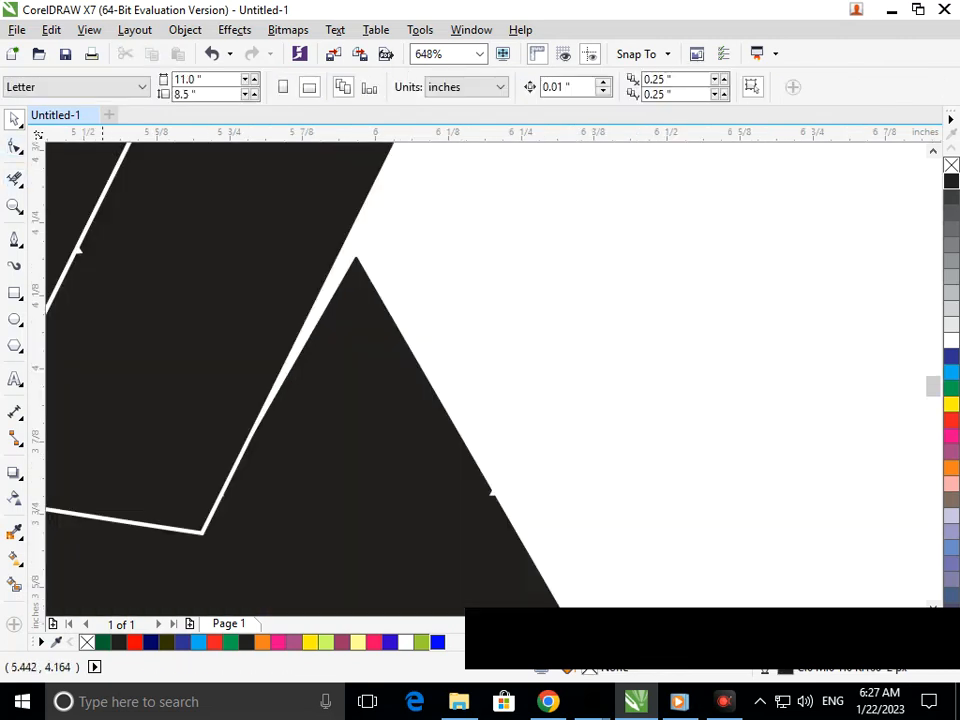
left_click(14, 147)
left_click_drag(357, 257, 350, 254)
left_click_drag(369, 237, 343, 253)
scroll(656, 433, "down", 6)
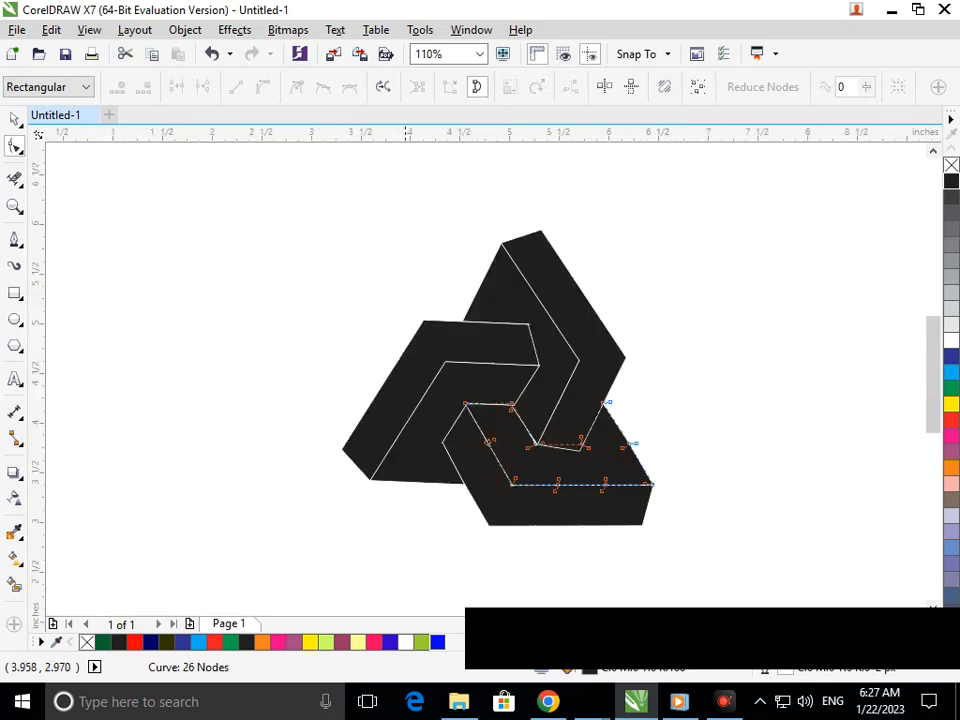
left_click(14, 119)
left_click(235, 420)
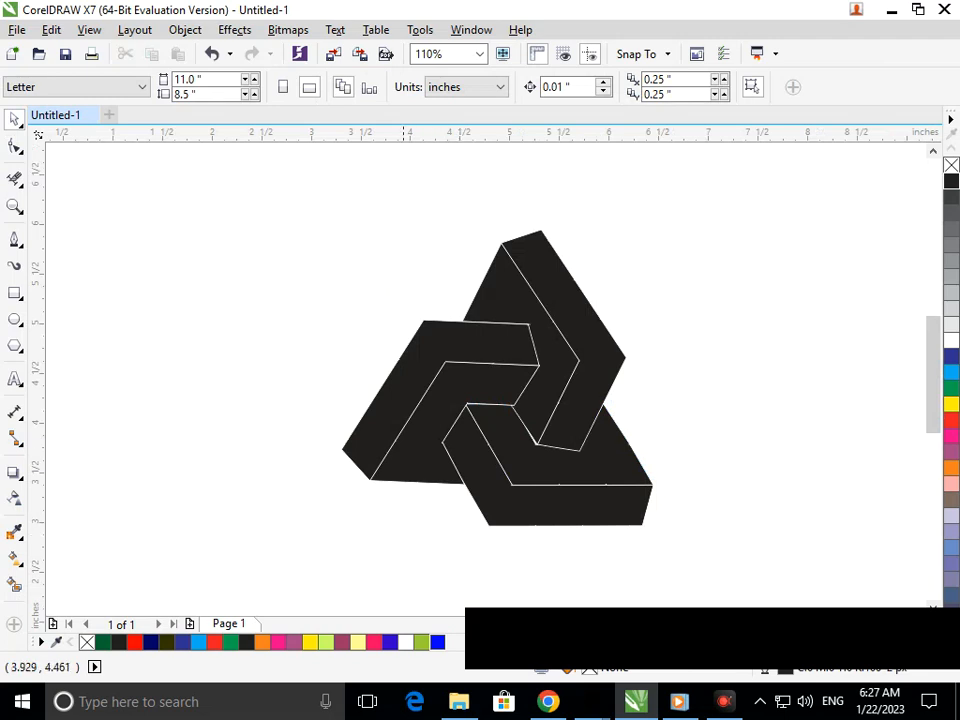
Enlarge the whole emblem proportionally around its centre to about 6 inches wide on the page
scroll(466, 345, "down", 5)
scroll(480, 350, "up", 5)
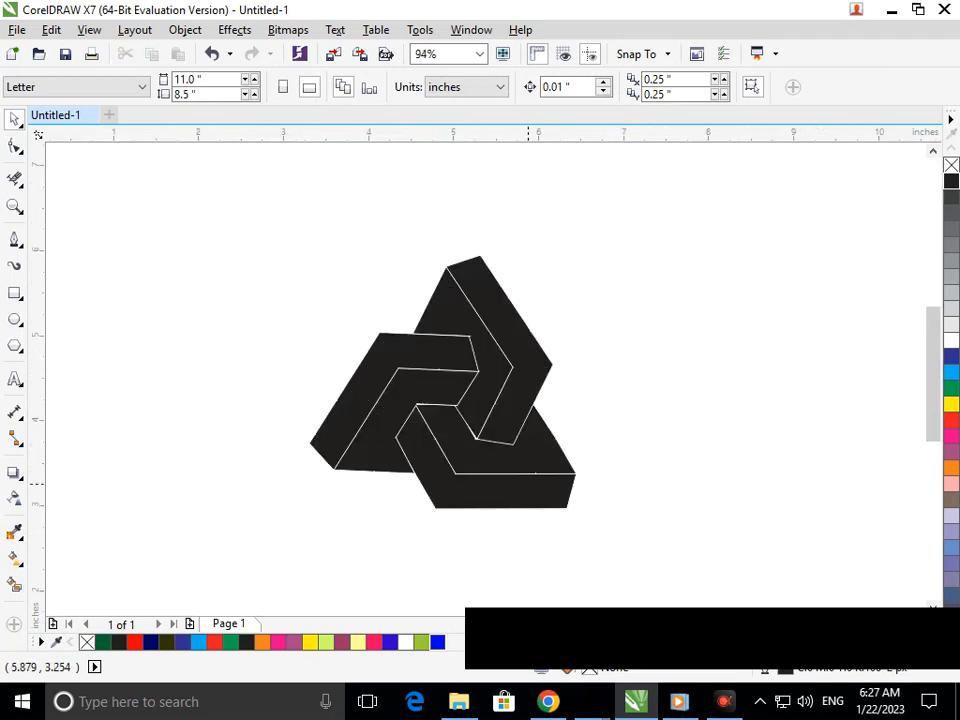
scroll(441, 353, "down", 5)
left_click_drag(356, 259, 657, 475)
left_click_drag(265, 231, 575, 488)
left_click_drag(485, 424, 546, 481)
left_click(459, 529)
key("F3")
left_click_drag(356, 255, 628, 458)
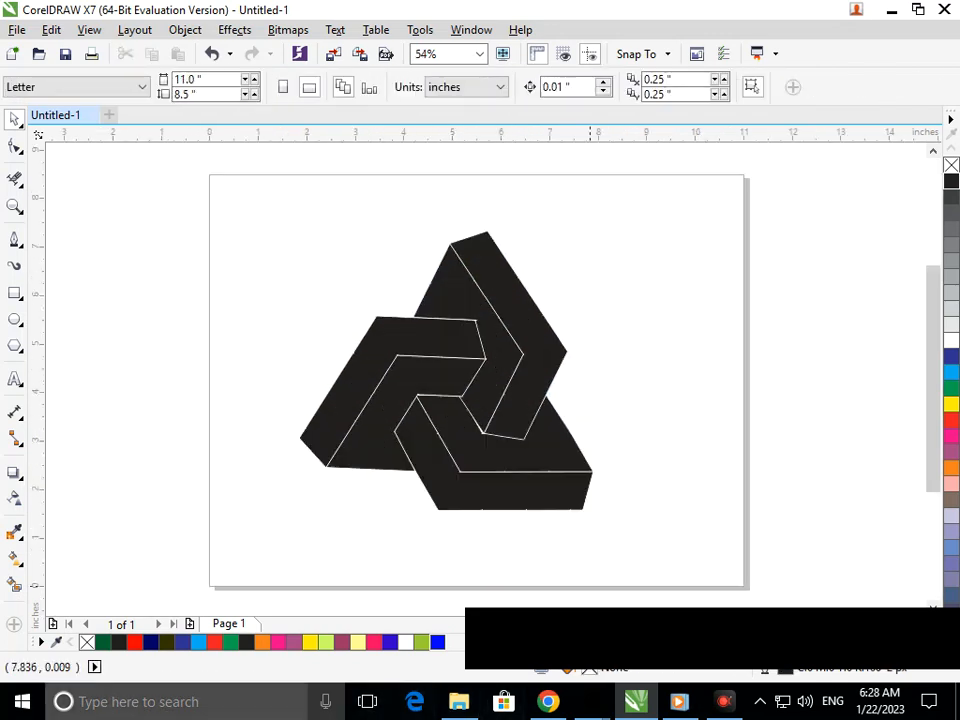